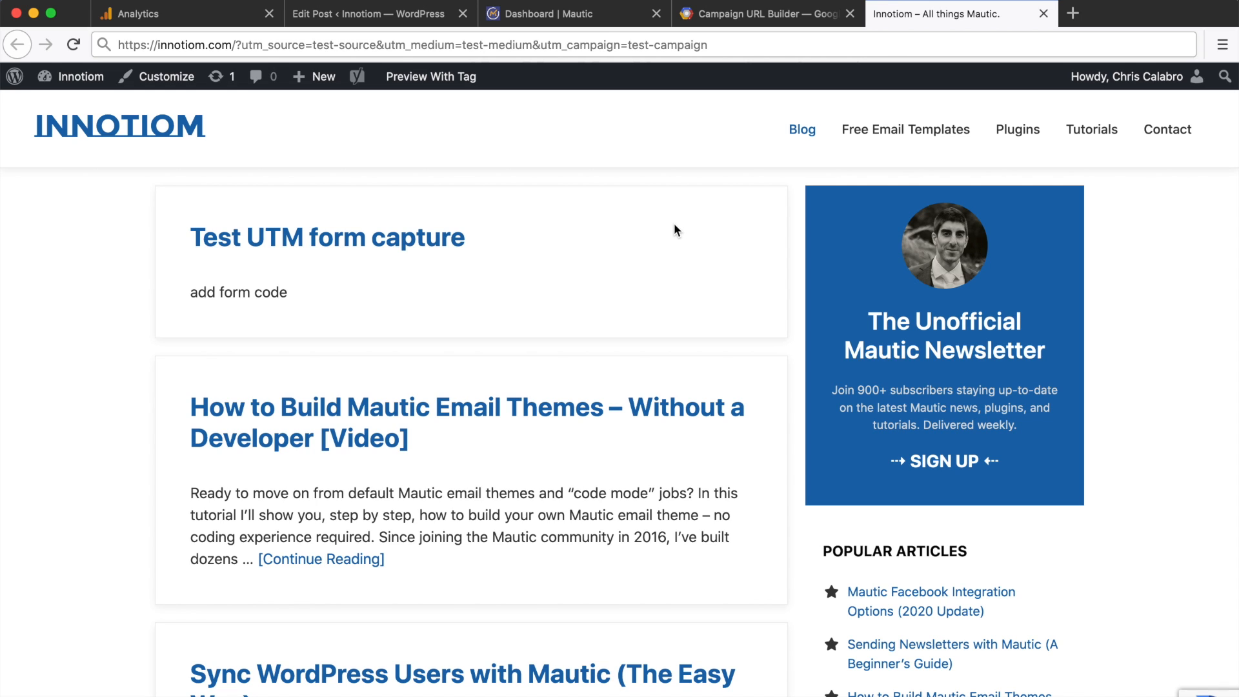
Step: Select the UTM query string in the Innotiom blog URL, then switch to the Mautic dashboard
{"action": "left_click", "coordinate": [245, 44]}
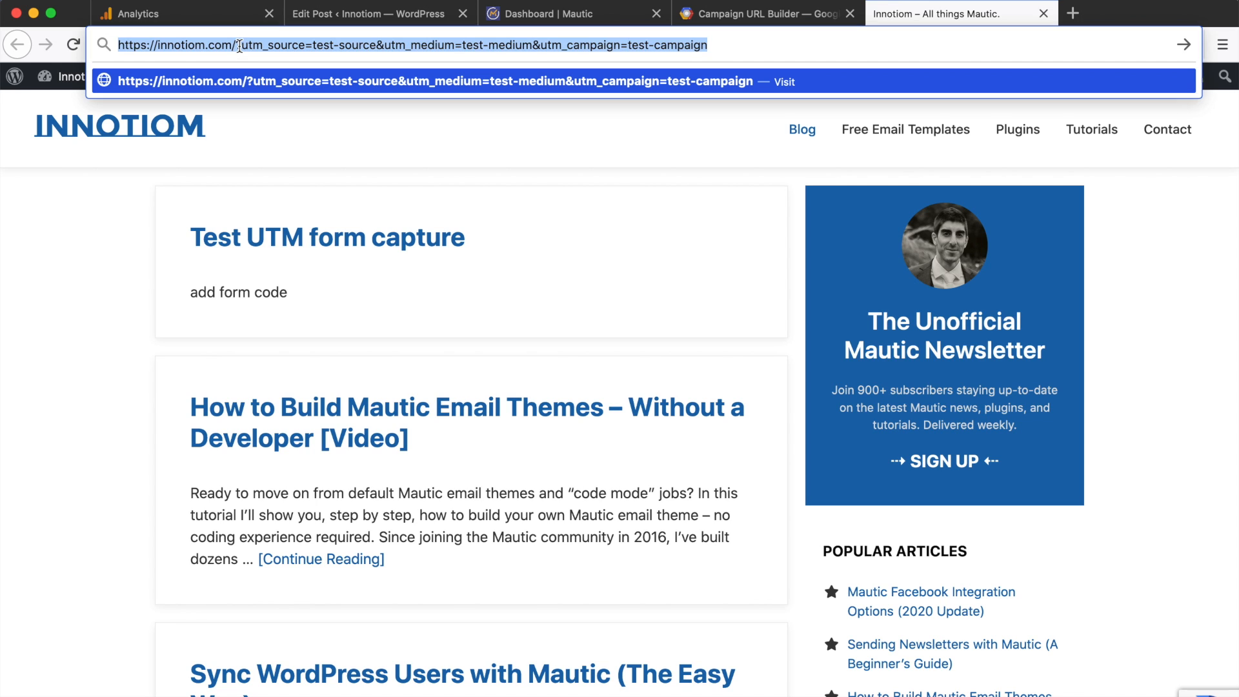
{"action": "left_click", "coordinate": [237, 44]}
{"action": "key", "text": "shift+Right"}
{"action": "key", "text": "shift+Right"}
{"action": "key", "text": "shift+Right"}
{"action": "key", "text": "shift+Right"}
{"action": "key", "text": "shift+Right"}
{"action": "key", "text": "shift+Right"}
{"action": "key", "text": "shift+Right"}
{"action": "key", "text": "shift+Right"}
{"action": "key", "text": "shift+Right"}
{"action": "key", "text": "shift+Right"}
{"action": "key", "text": "shift+Right"}
{"action": "key", "text": "shift+Right"}
{"action": "key", "text": "shift+Right"}
{"action": "key", "text": "shift+Right"}
{"action": "key", "text": "shift+Right"}
{"action": "key", "text": "shift+Right"}
{"action": "key", "text": "shift+Right"}
{"action": "key", "text": "shift+Right"}
{"action": "key", "text": "shift+Right"}
{"action": "key", "text": "shift+Right"}
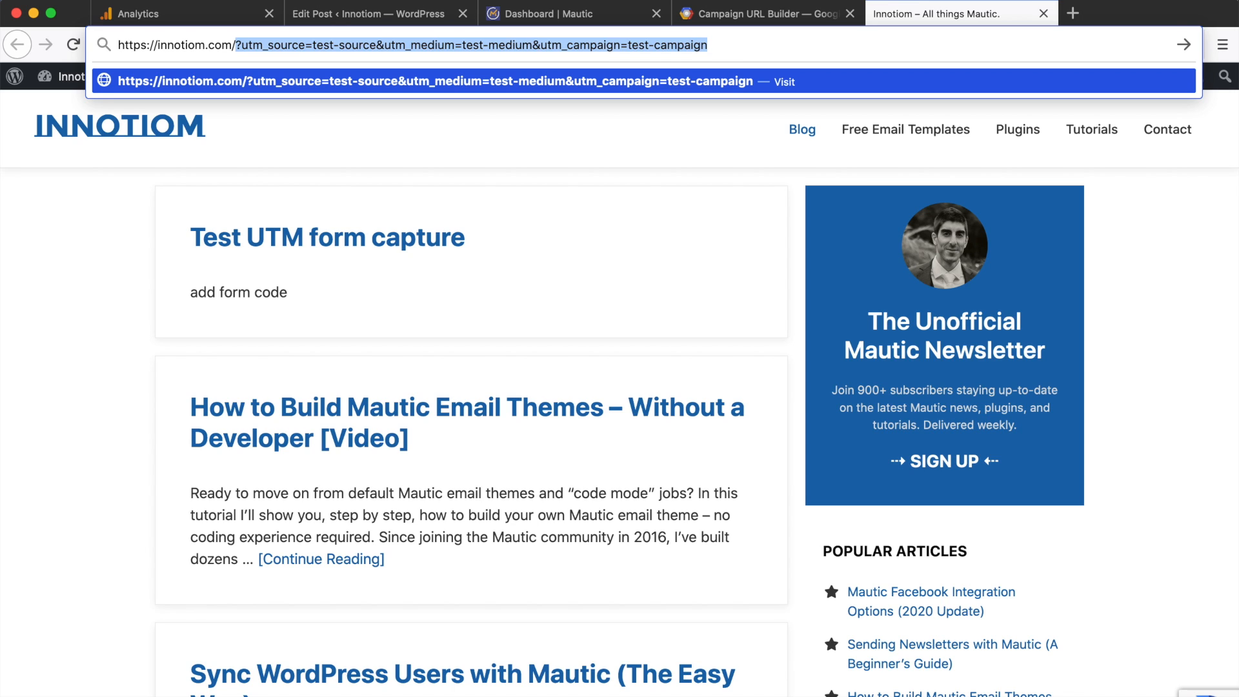
{"action": "left_click", "coordinate": [413, 192]}
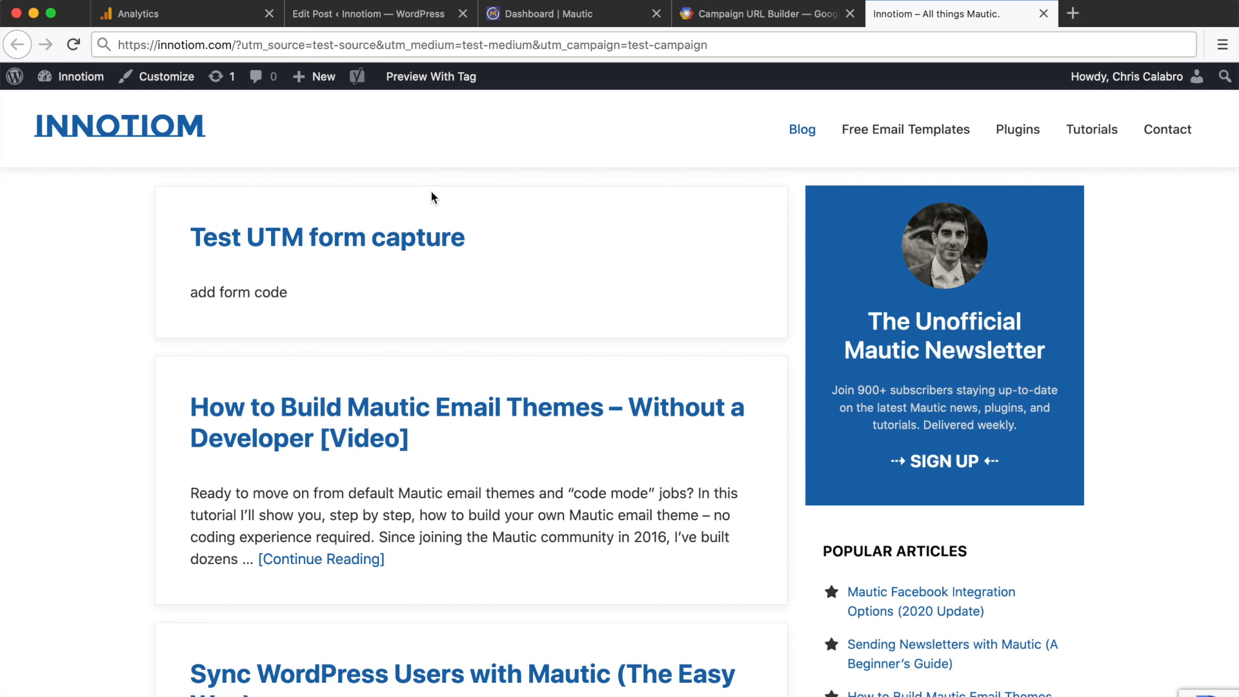
{"action": "left_click", "coordinate": [562, 12]}
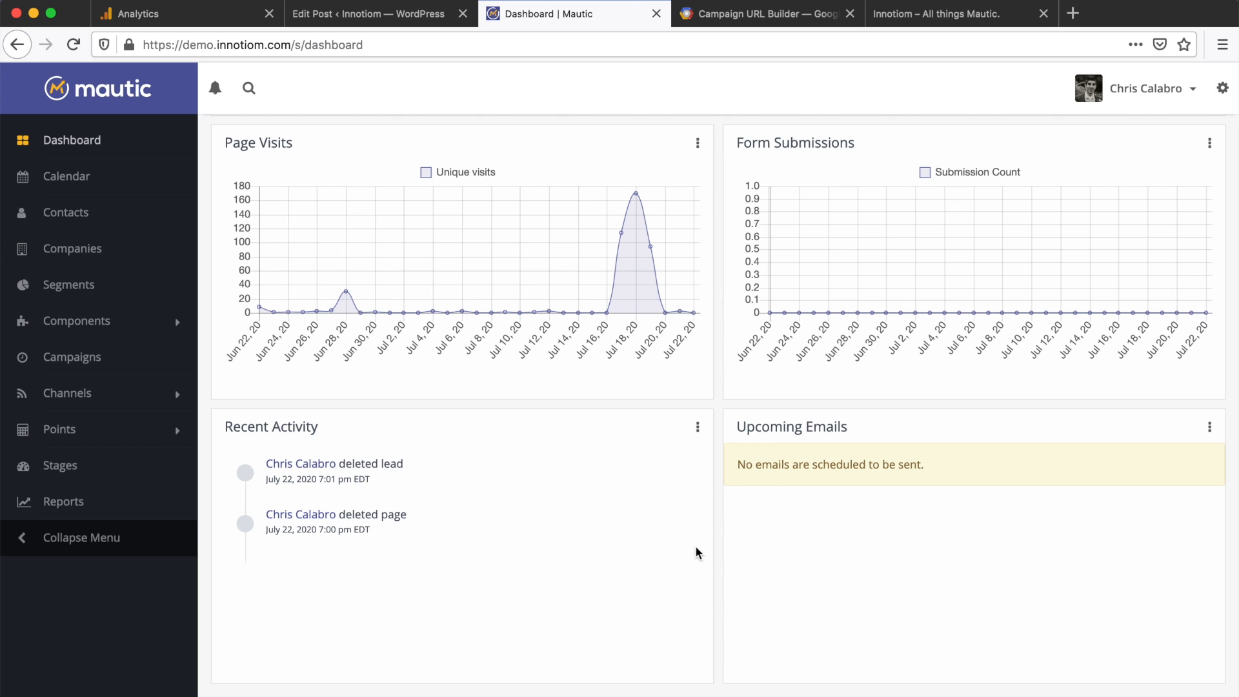
Step: Open Mautic's Configuration and show the Tracking Settings section
{"action": "left_click", "coordinate": [1222, 97]}
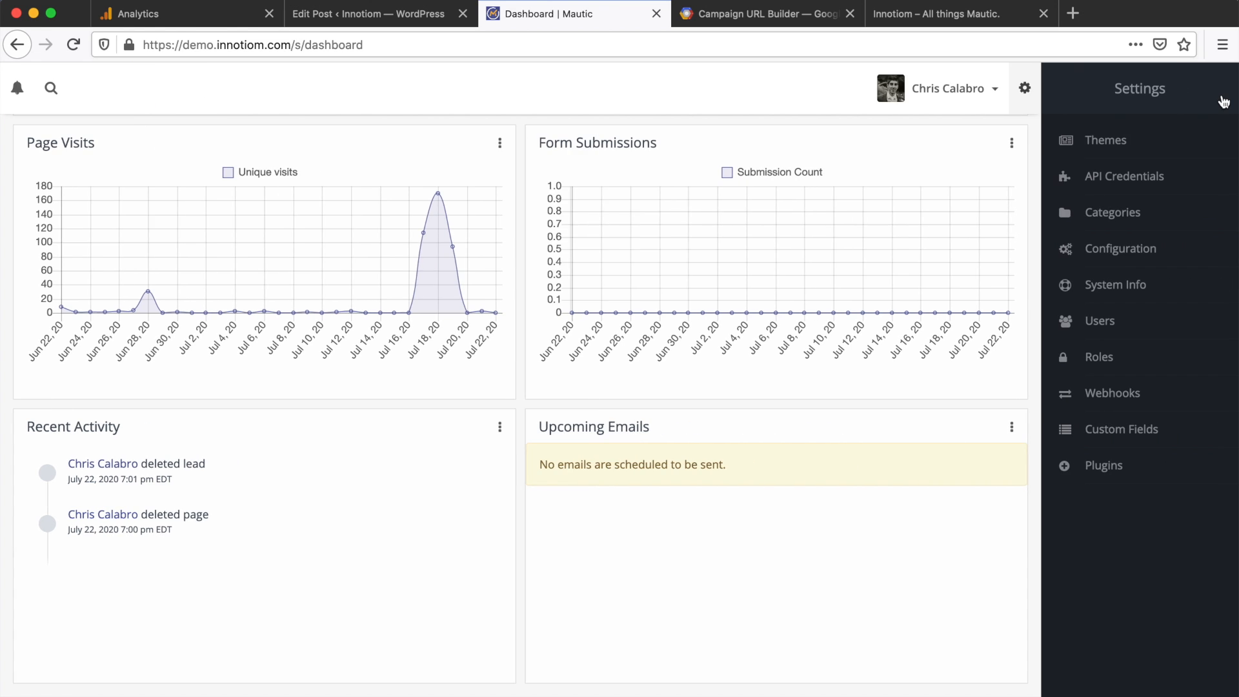
{"action": "left_click", "coordinate": [1109, 258]}
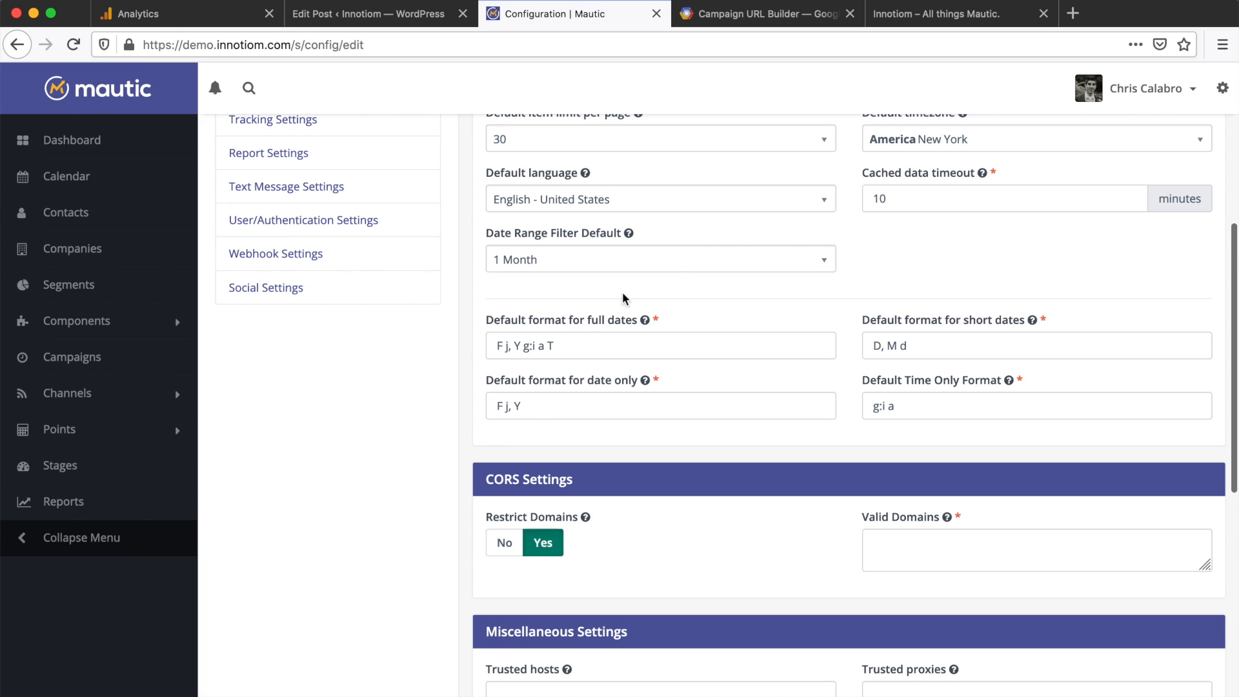
{"action": "scroll", "coordinate": [303, 348], "scroll_direction": "up", "scroll_amount": 5}
{"action": "left_click", "coordinate": [293, 407]}
{"action": "scroll", "coordinate": [748, 328], "scroll_direction": "up", "scroll_amount": 2}
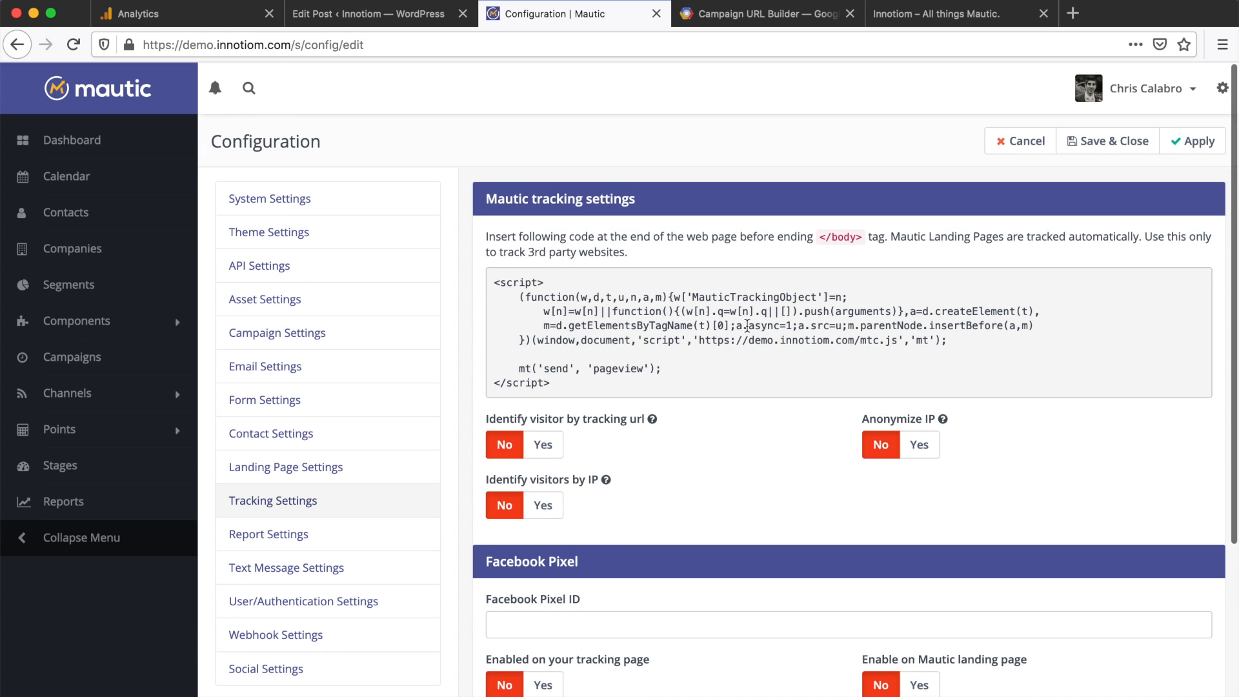
{"action": "scroll", "coordinate": [747, 328], "scroll_direction": "down", "scroll_amount": 2}
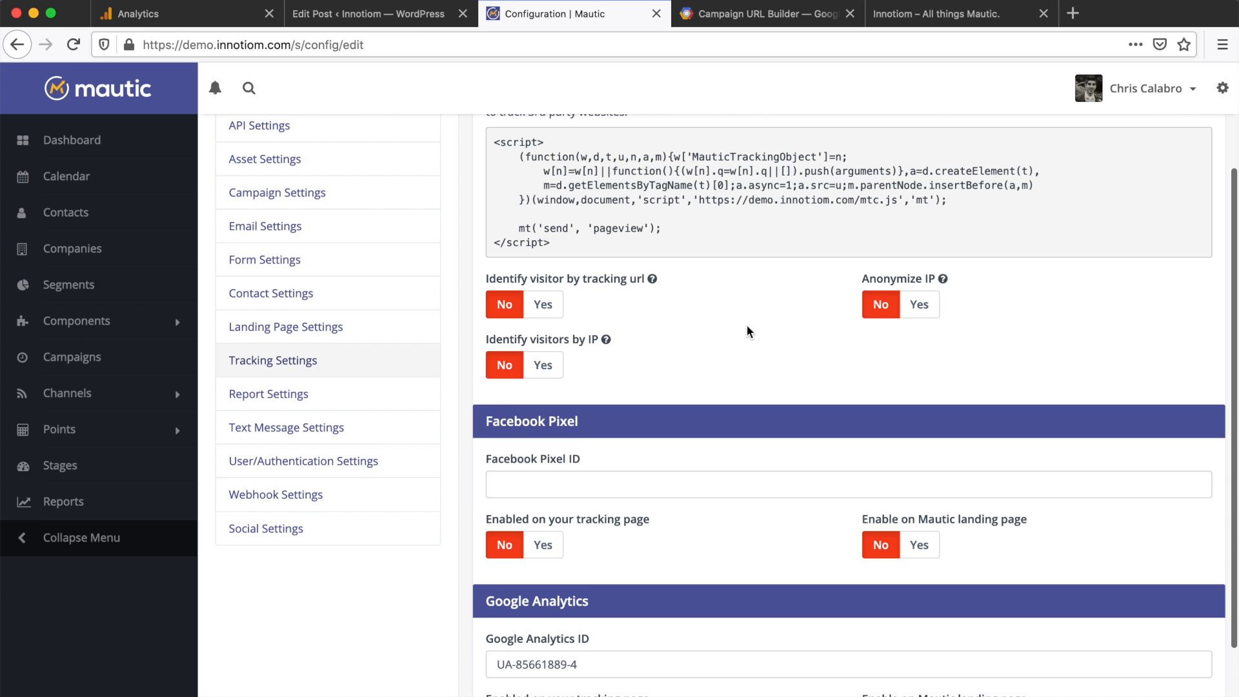
{"action": "scroll", "coordinate": [748, 331], "scroll_direction": "down", "scroll_amount": 2}
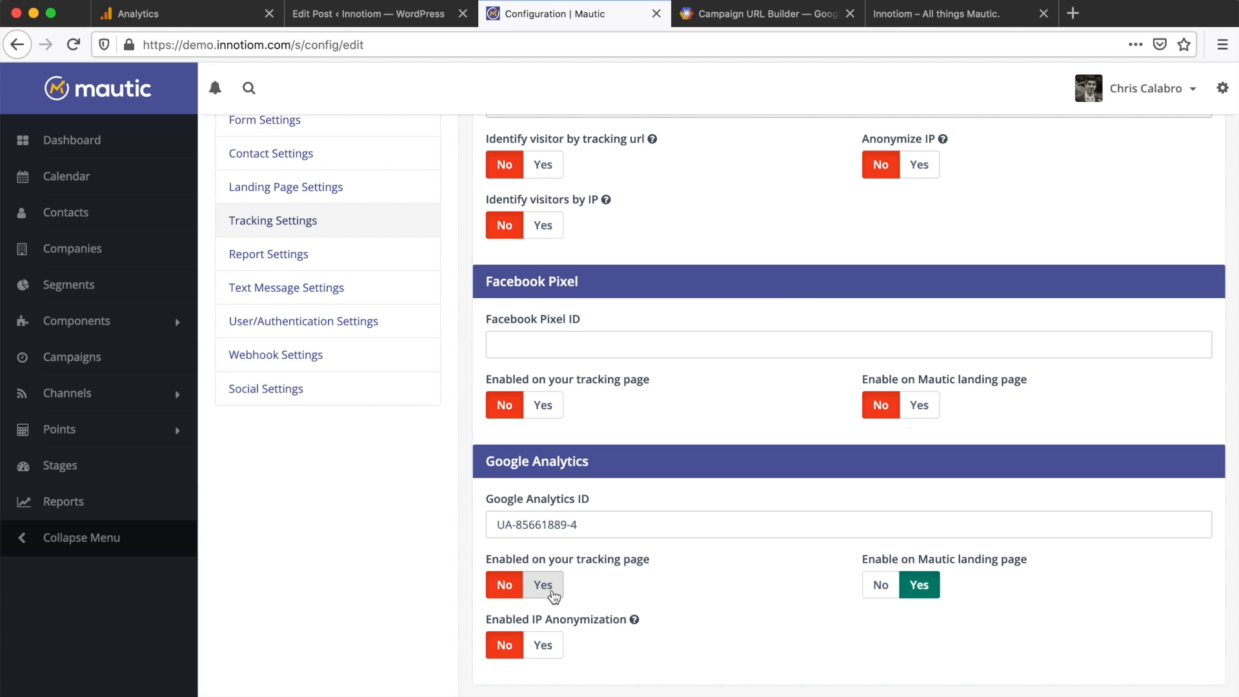
Step: Toggle Google Analytics 'Enabled on your tracking page' to Yes and back to No
{"action": "left_click", "coordinate": [543, 586]}
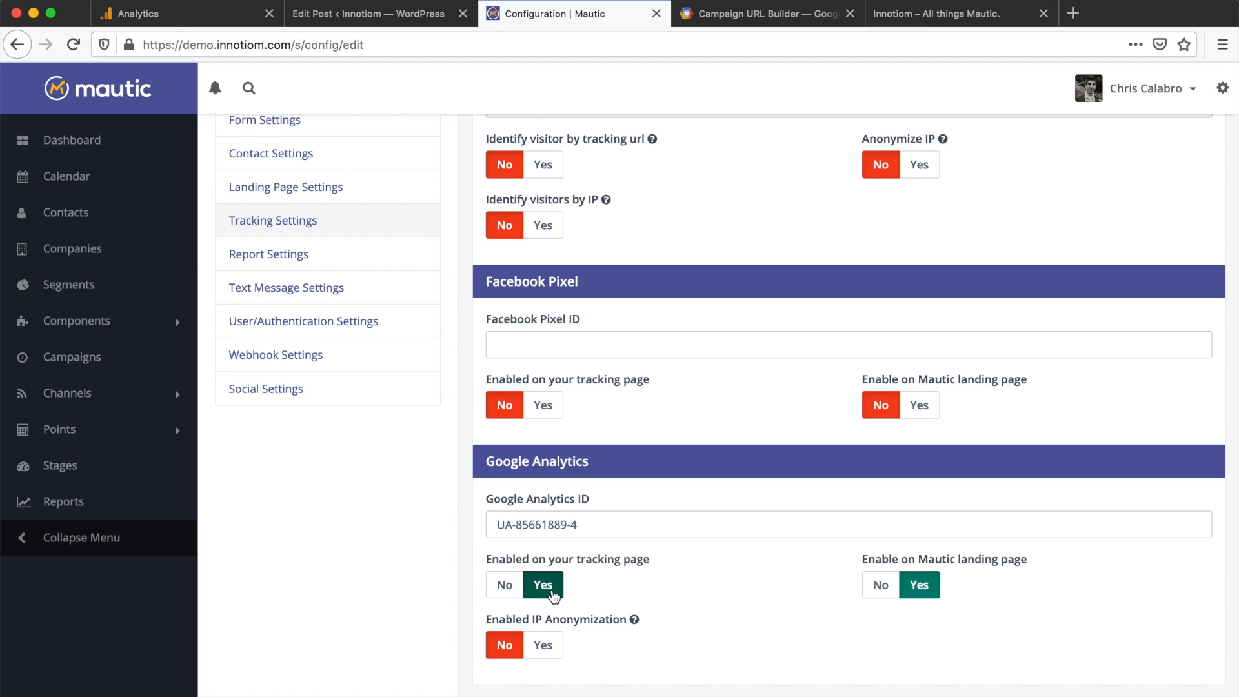
{"action": "left_click", "coordinate": [505, 586]}
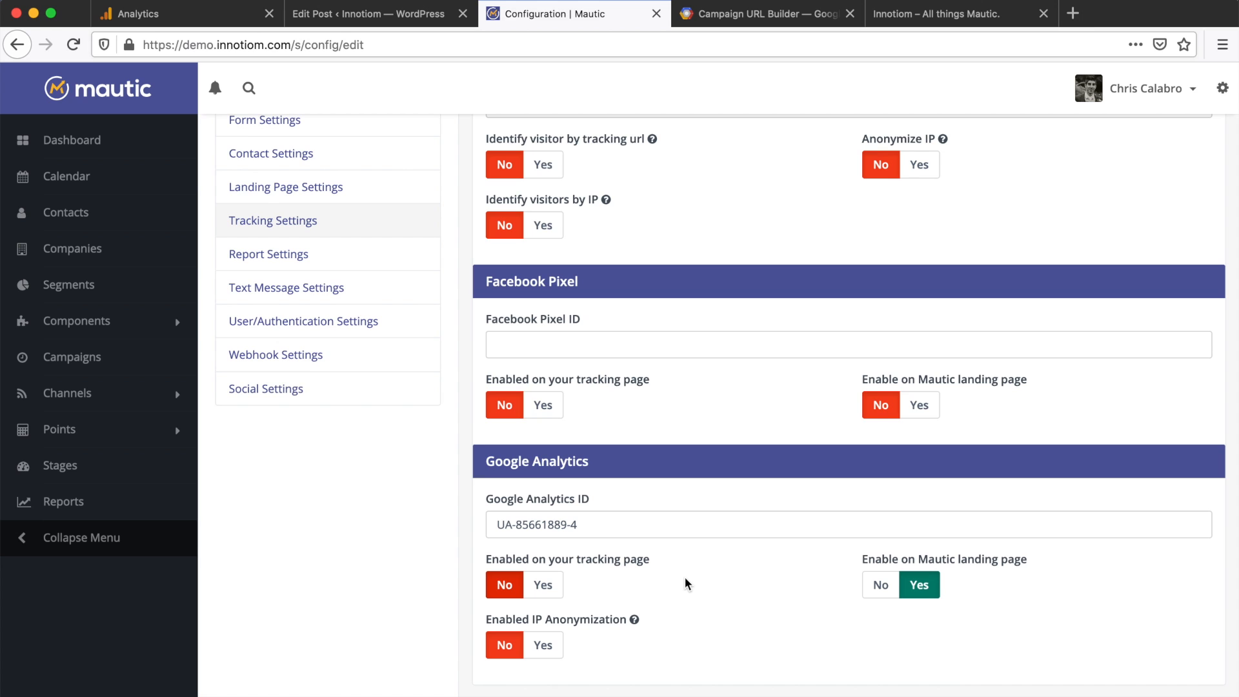
{"action": "scroll", "coordinate": [685, 583], "scroll_direction": "up", "scroll_amount": 2}
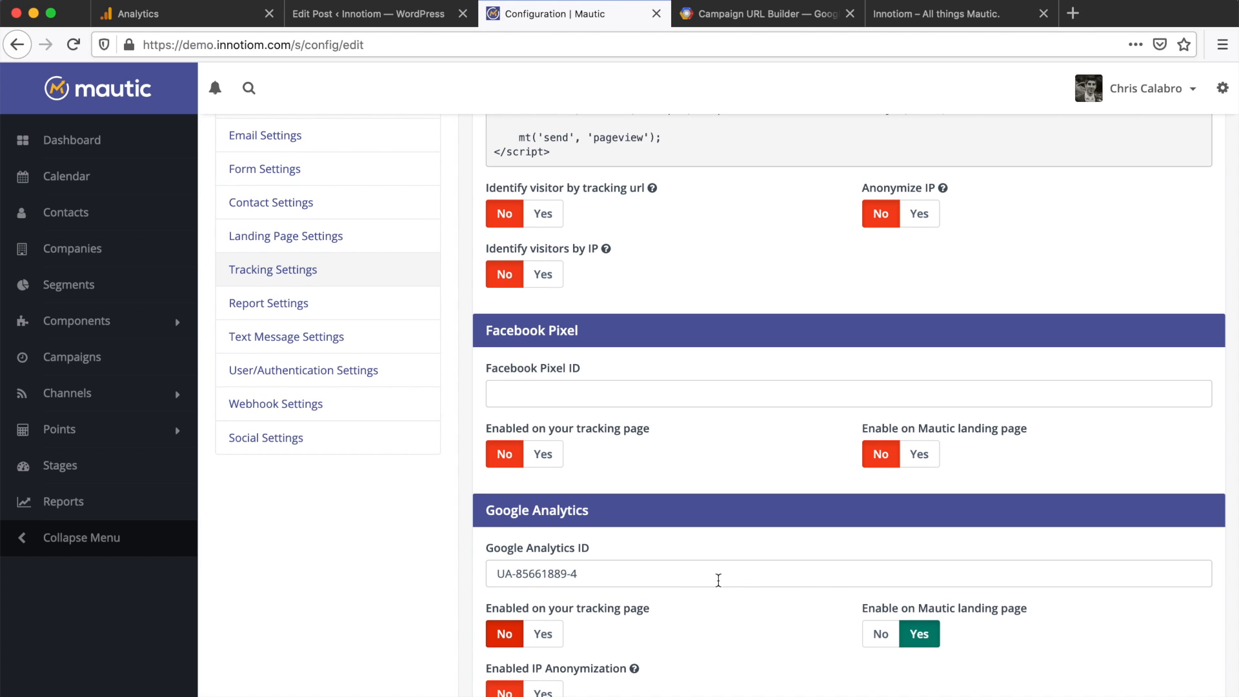
{"action": "scroll", "coordinate": [743, 571], "scroll_direction": "up", "scroll_amount": 5}
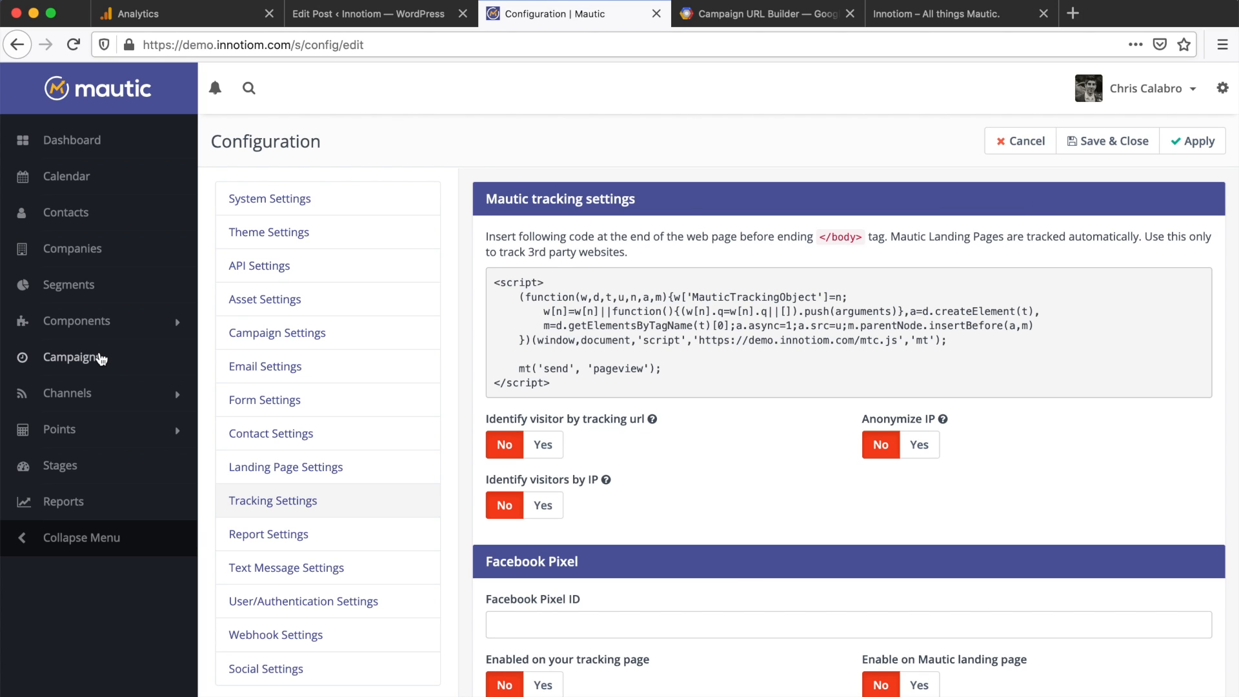
Step: Create a new standalone form named 'testing UTMs'
{"action": "left_click", "coordinate": [76, 321]}
{"action": "left_click", "coordinate": [67, 380]}
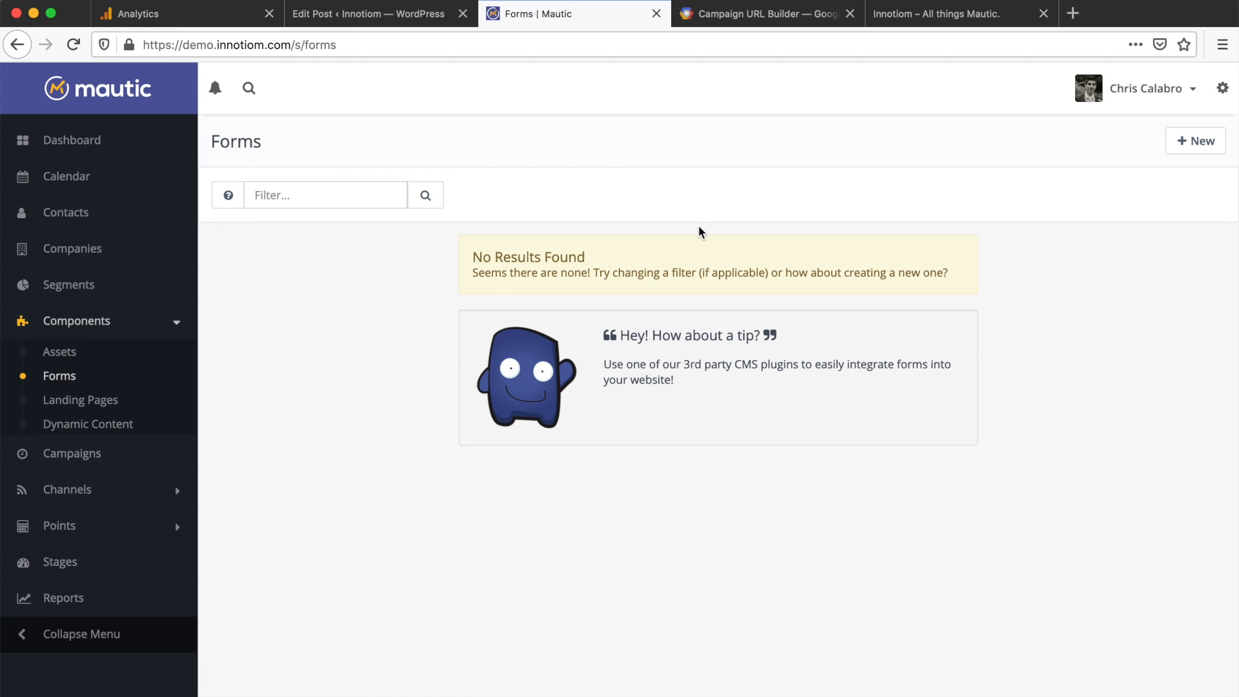
{"action": "left_click", "coordinate": [1196, 142]}
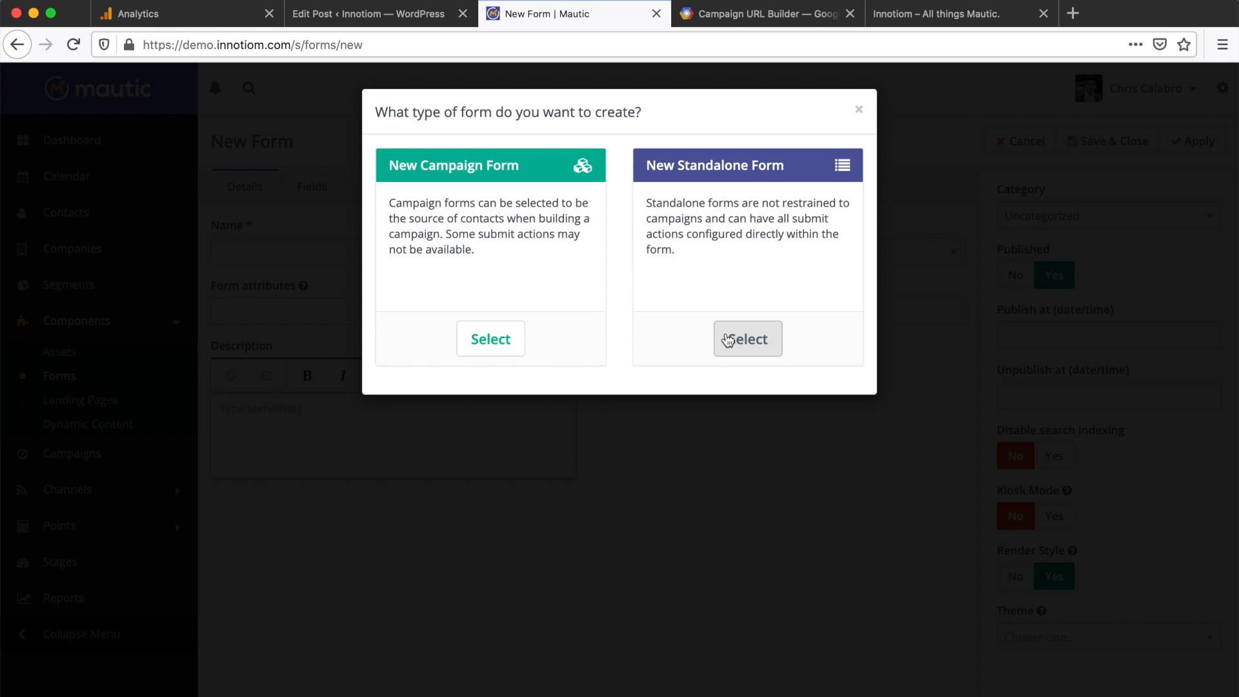
{"action": "left_click", "coordinate": [726, 338]}
{"action": "left_click", "coordinate": [420, 255]}
{"action": "type", "text": "Testin"}
{"action": "left_click", "coordinate": [385, 273]}
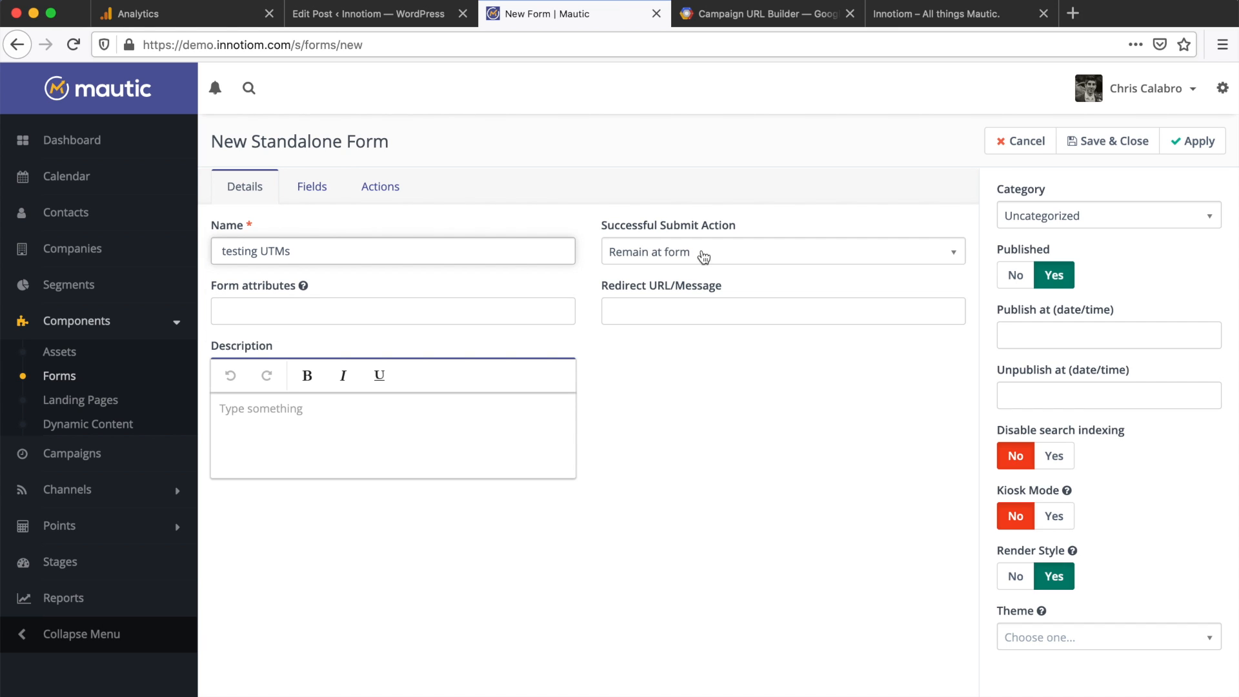
Step: Set the form's submit action to display the message 'Success!'
{"action": "left_click", "coordinate": [685, 256]}
{"action": "left_click", "coordinate": [668, 355]}
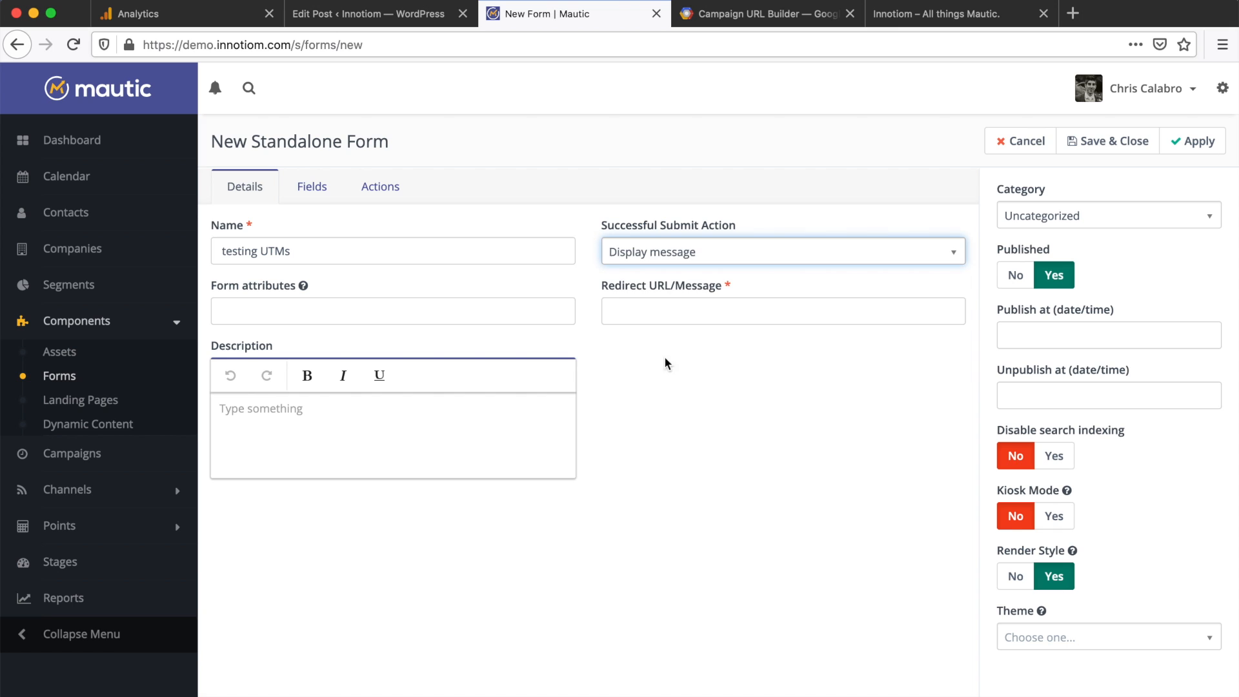
{"action": "left_click", "coordinate": [730, 311]}
{"action": "type", "text": "Success!"}
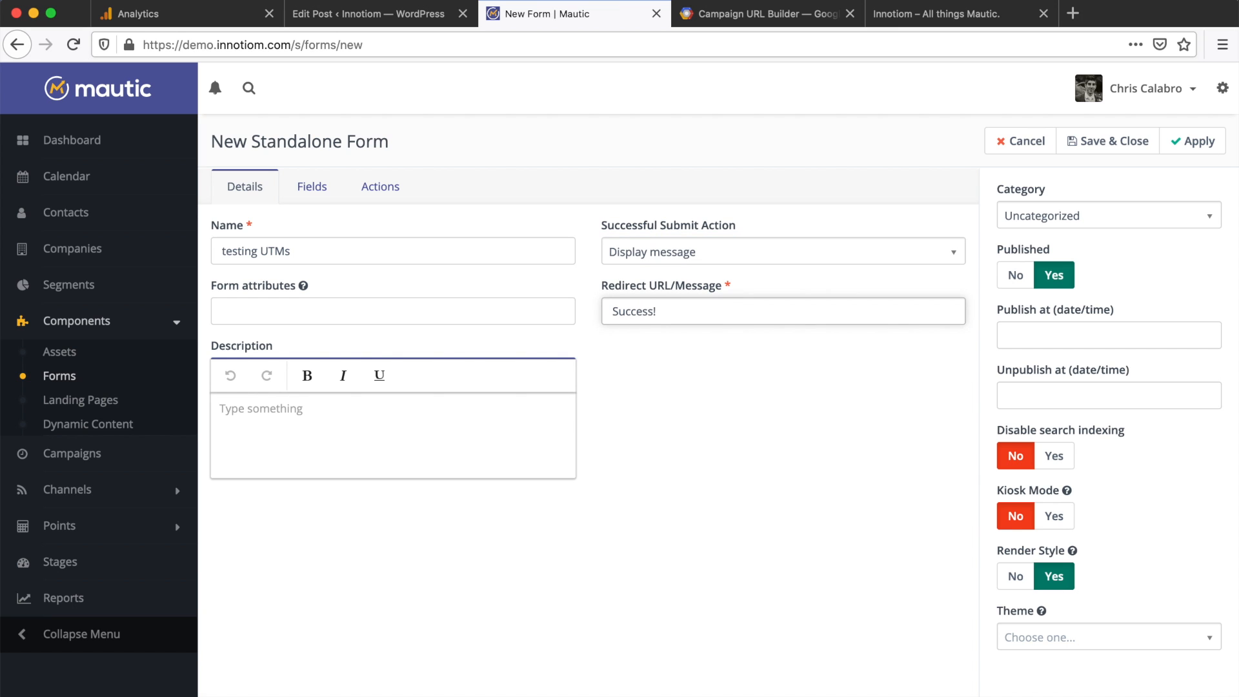
{"action": "left_click", "coordinate": [724, 400]}
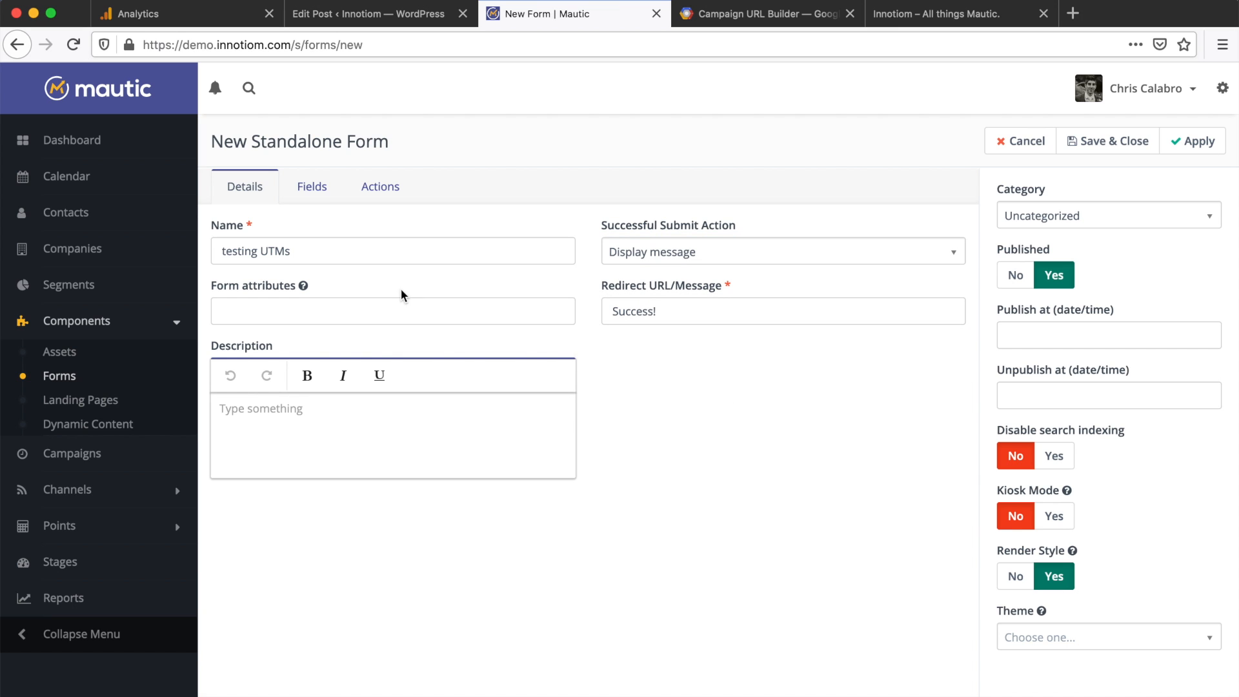
{"action": "left_click", "coordinate": [312, 187]}
Step: Add a required Email field labelled 'Email' to the form
{"action": "left_click", "coordinate": [296, 232]}
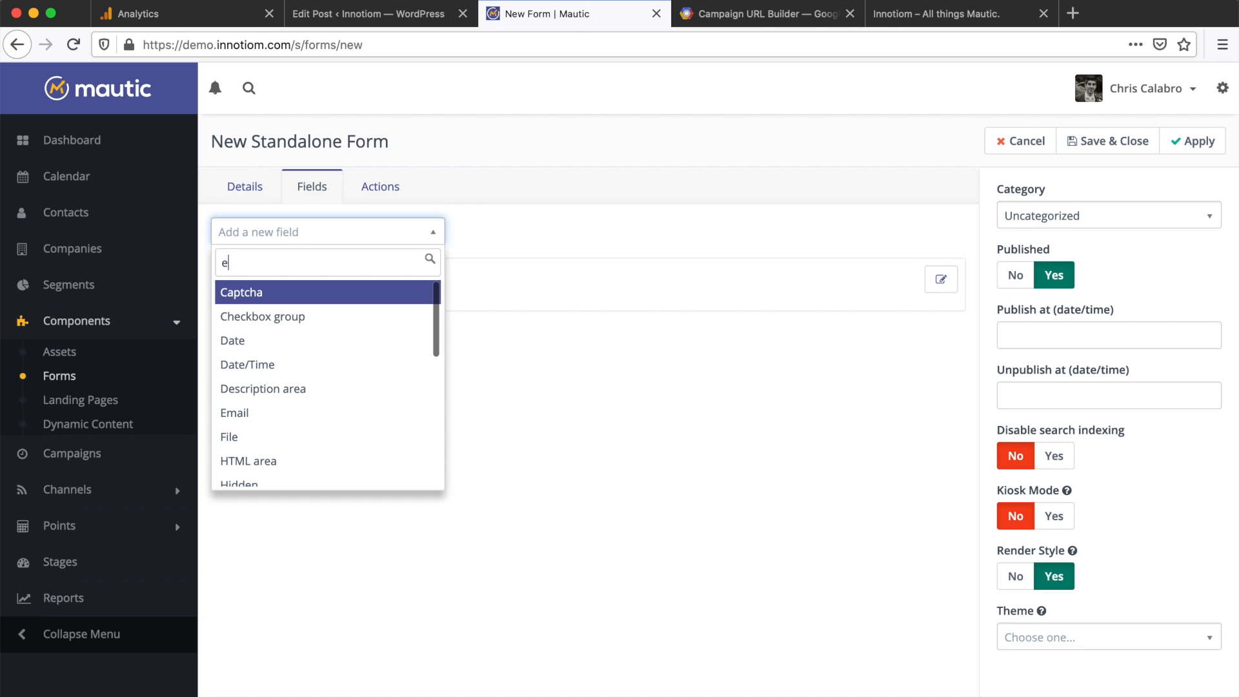
{"action": "type", "text": "email"}
{"action": "left_click", "coordinate": [250, 294]}
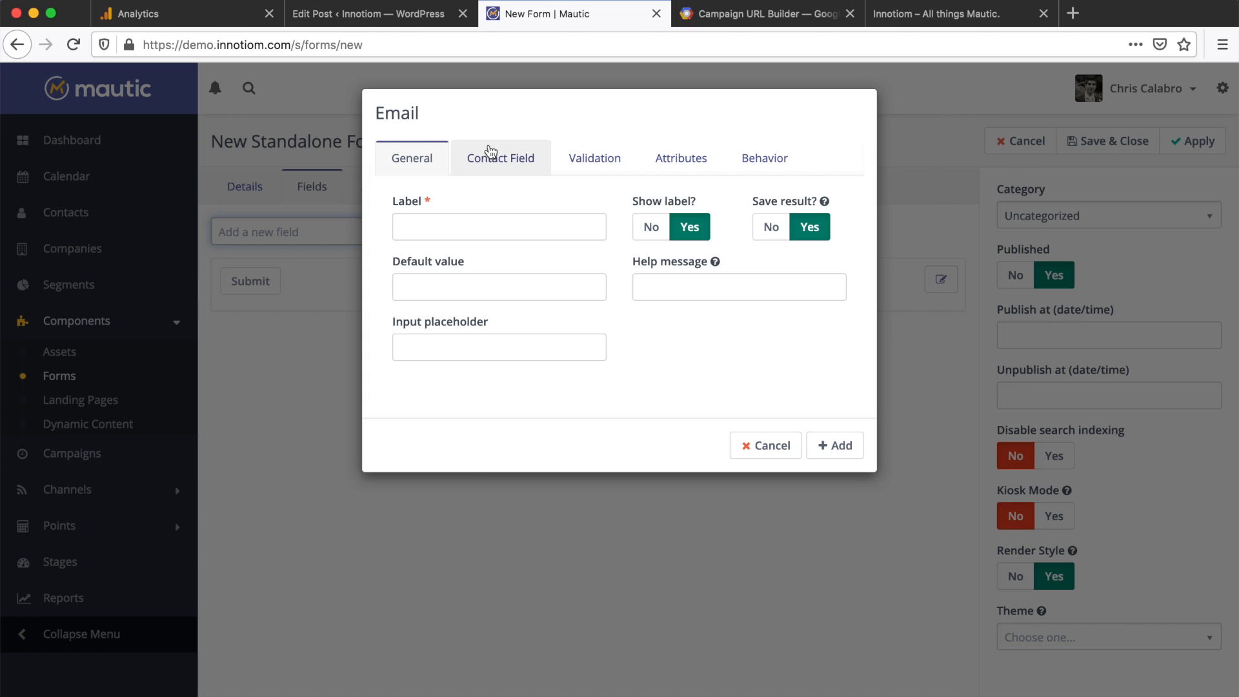
{"action": "left_click", "coordinate": [438, 219]}
{"action": "type", "text": "Email"}
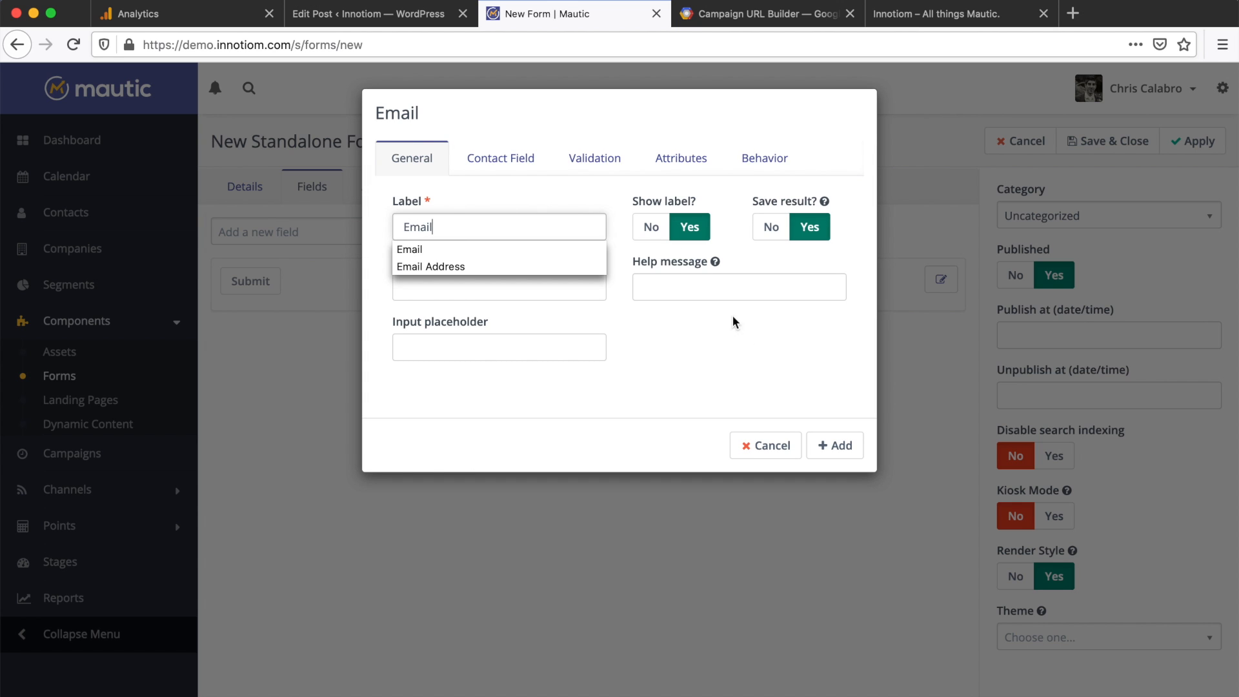
{"action": "left_click", "coordinate": [768, 352]}
{"action": "left_click", "coordinate": [584, 169]}
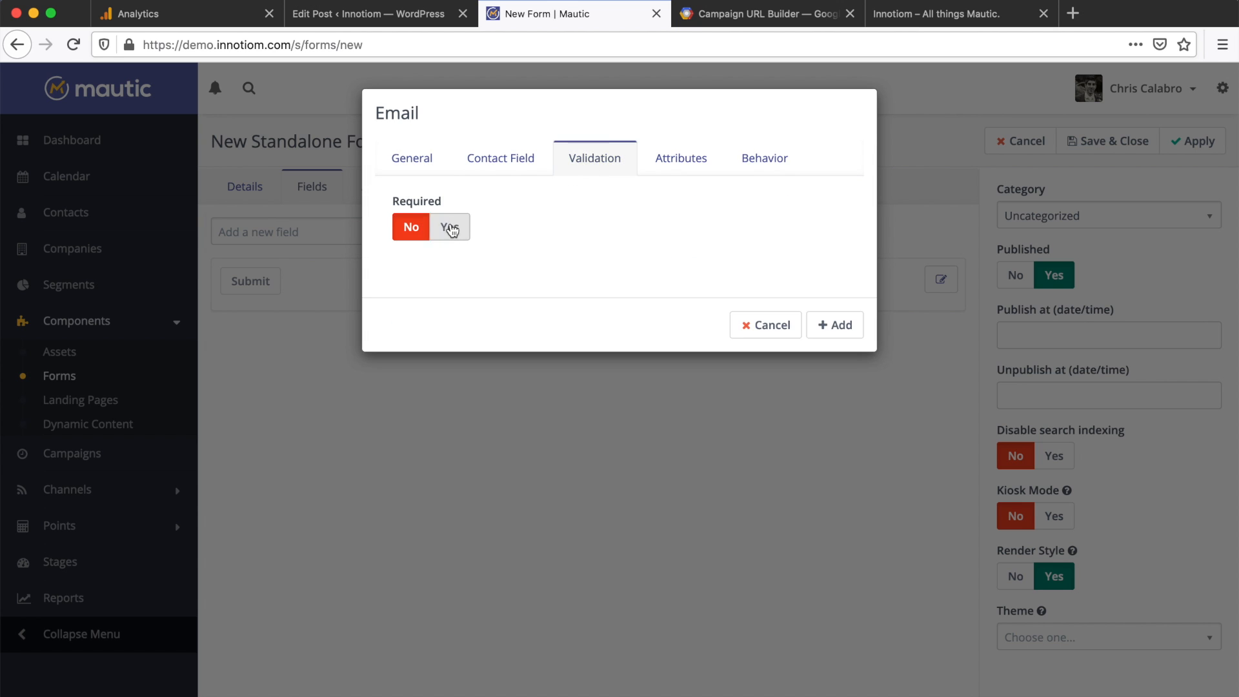
{"action": "left_click", "coordinate": [448, 229]}
{"action": "left_click", "coordinate": [833, 325]}
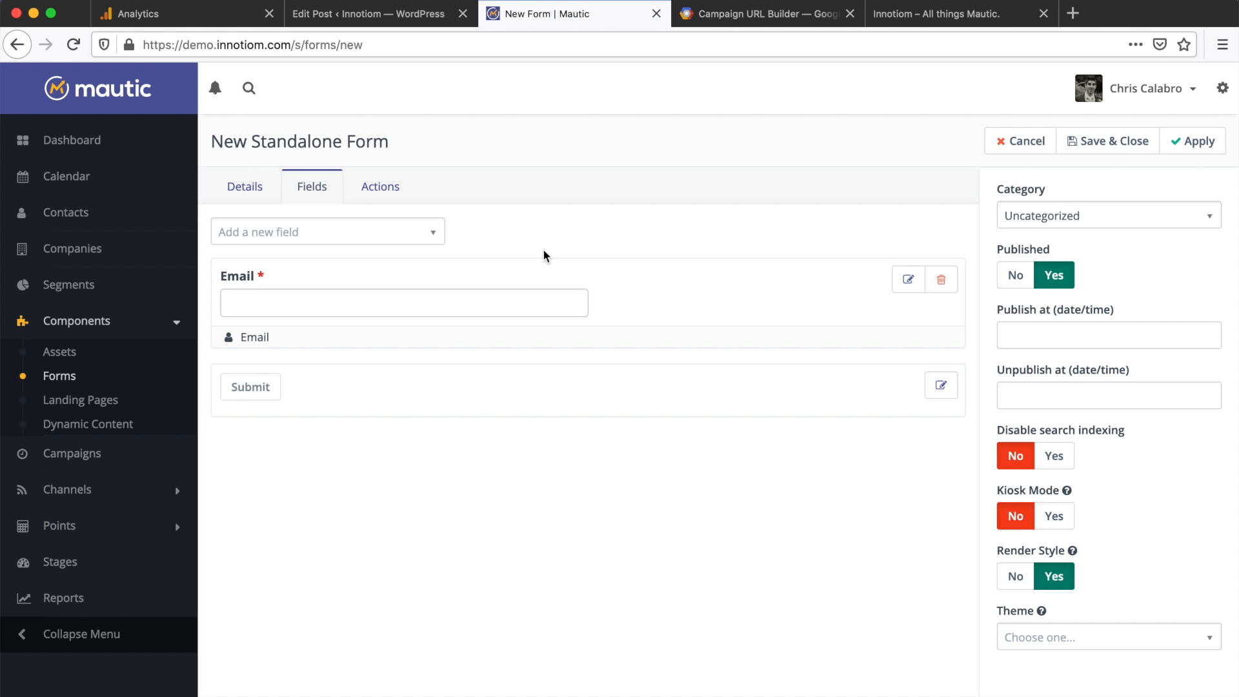
Step: Add a Record UTM Tags submit action named 'Record UTMs' and save the form
{"action": "left_click", "coordinate": [387, 196]}
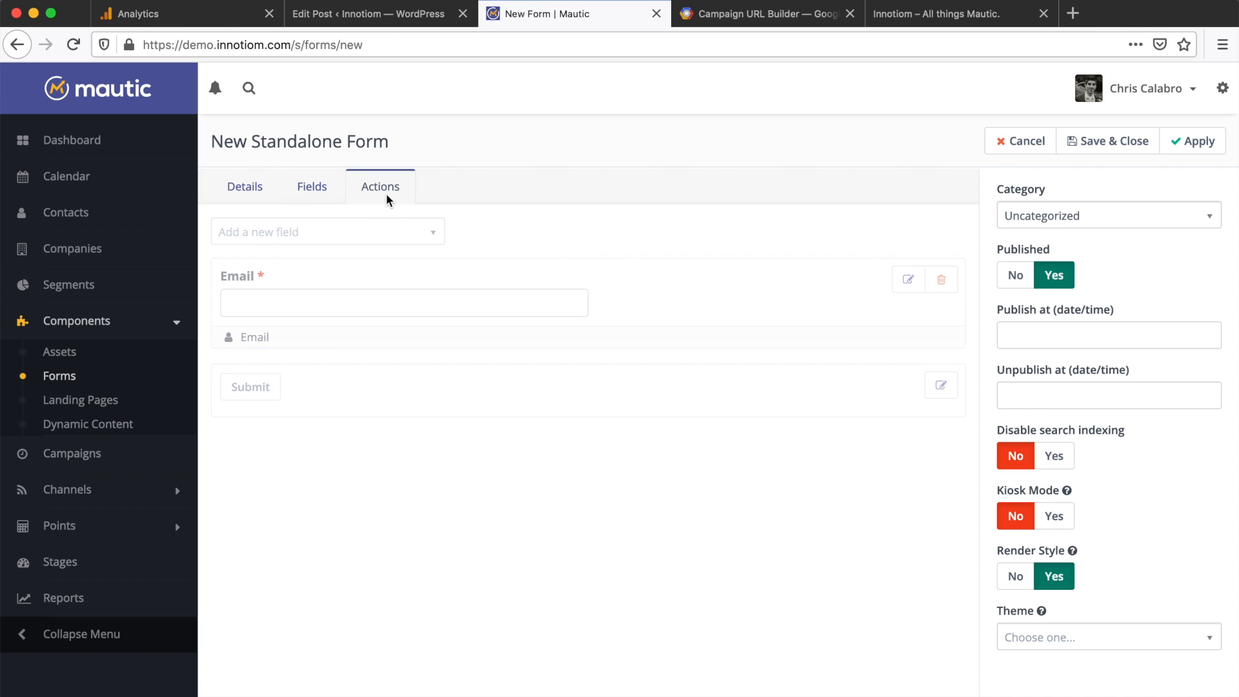
{"action": "left_click", "coordinate": [363, 237]}
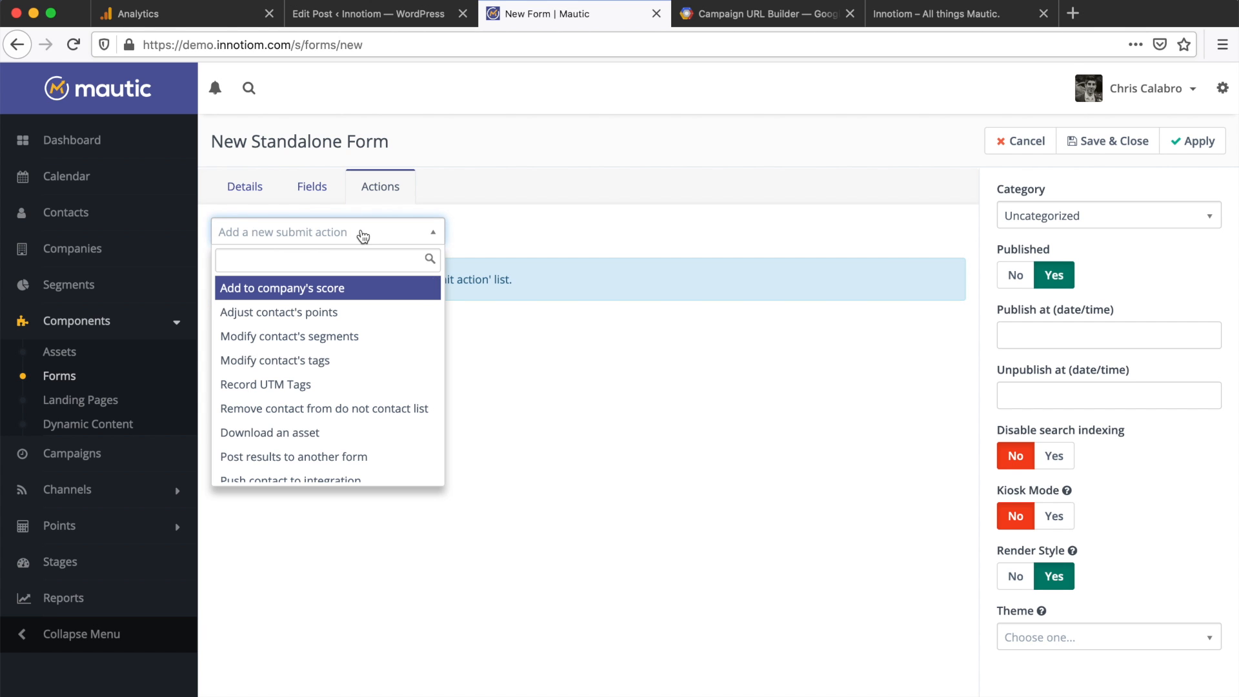
{"action": "left_click", "coordinate": [289, 385]}
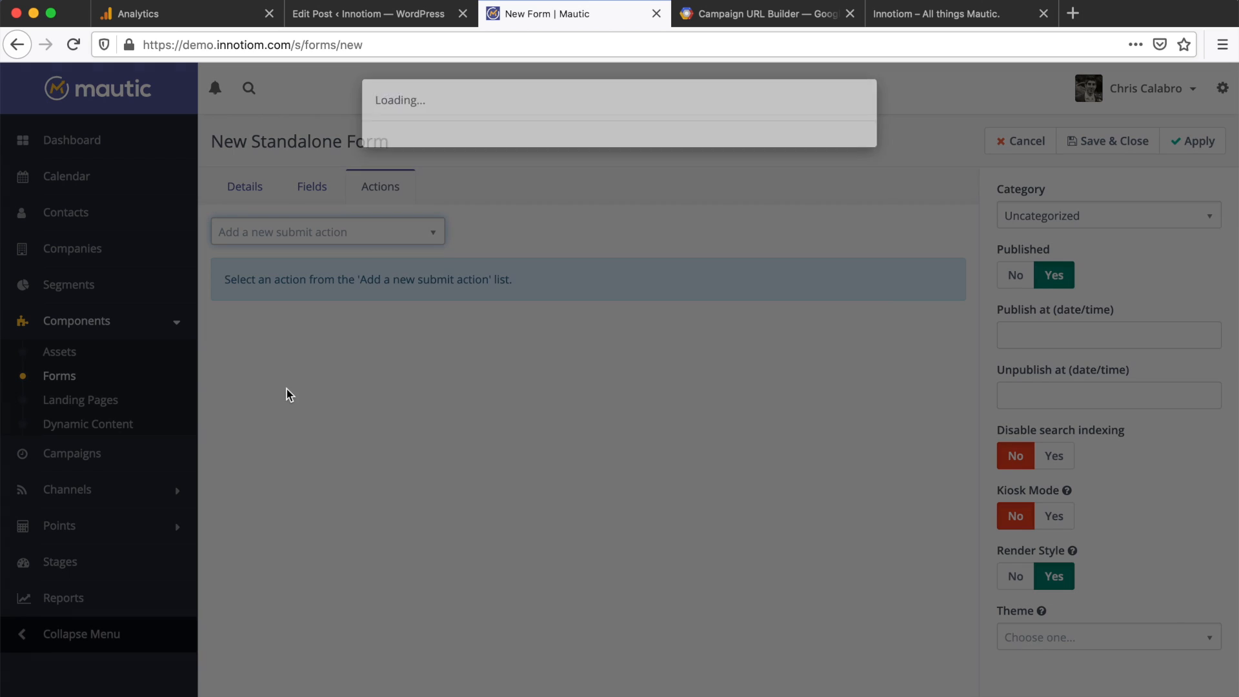
{"action": "left_click", "coordinate": [462, 180]}
{"action": "type", "text": "r"}
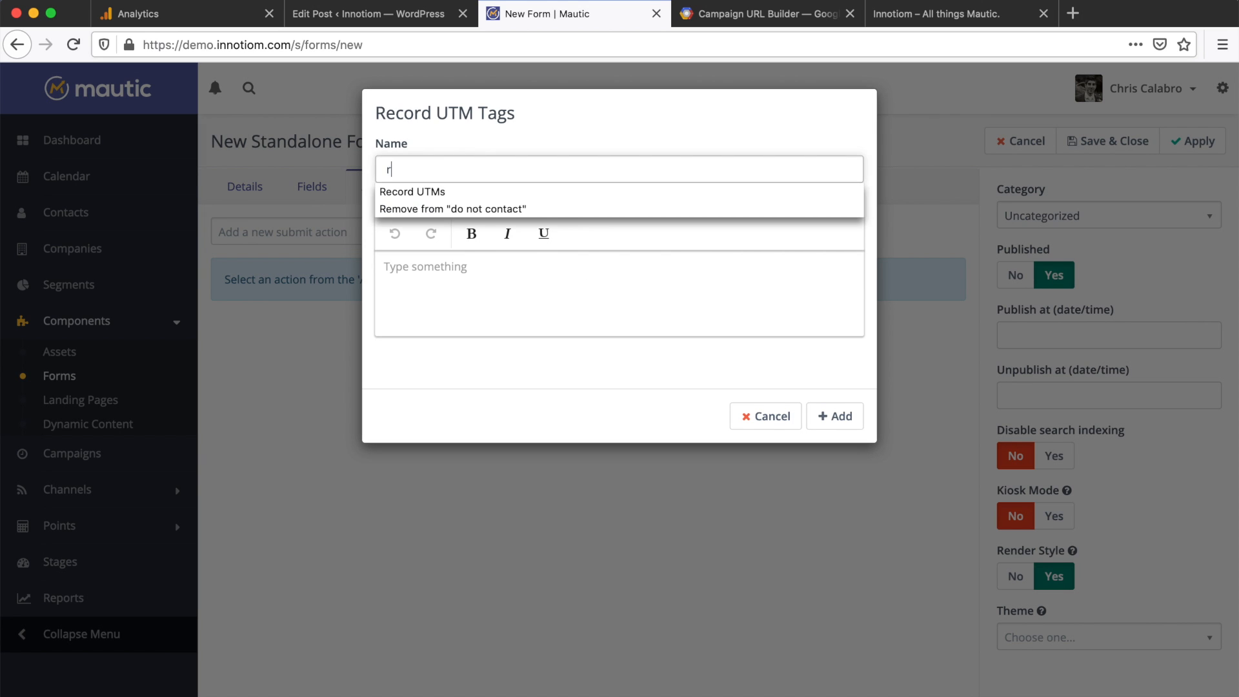
{"action": "left_click", "coordinate": [428, 194]}
{"action": "left_click", "coordinate": [830, 418]}
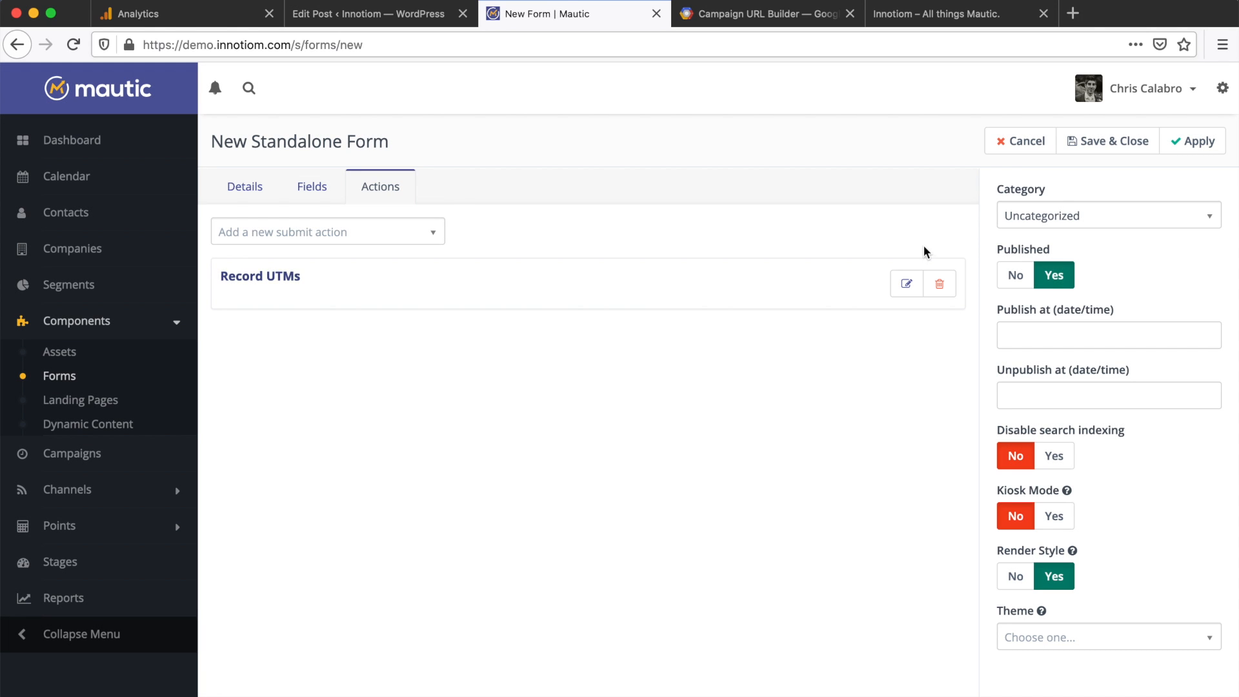
{"action": "left_click", "coordinate": [1105, 150]}
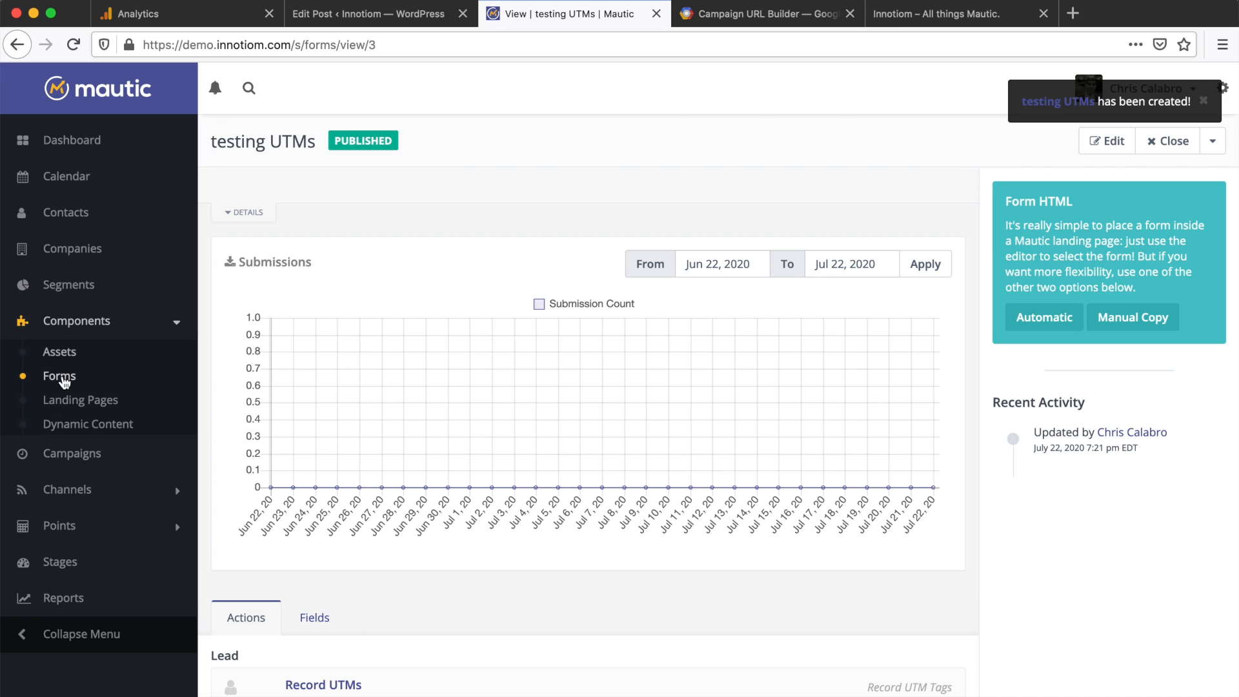
Step: Create a landing page titled 'test UTMs' with alias test-utms and open its builder
{"action": "left_click", "coordinate": [65, 381]}
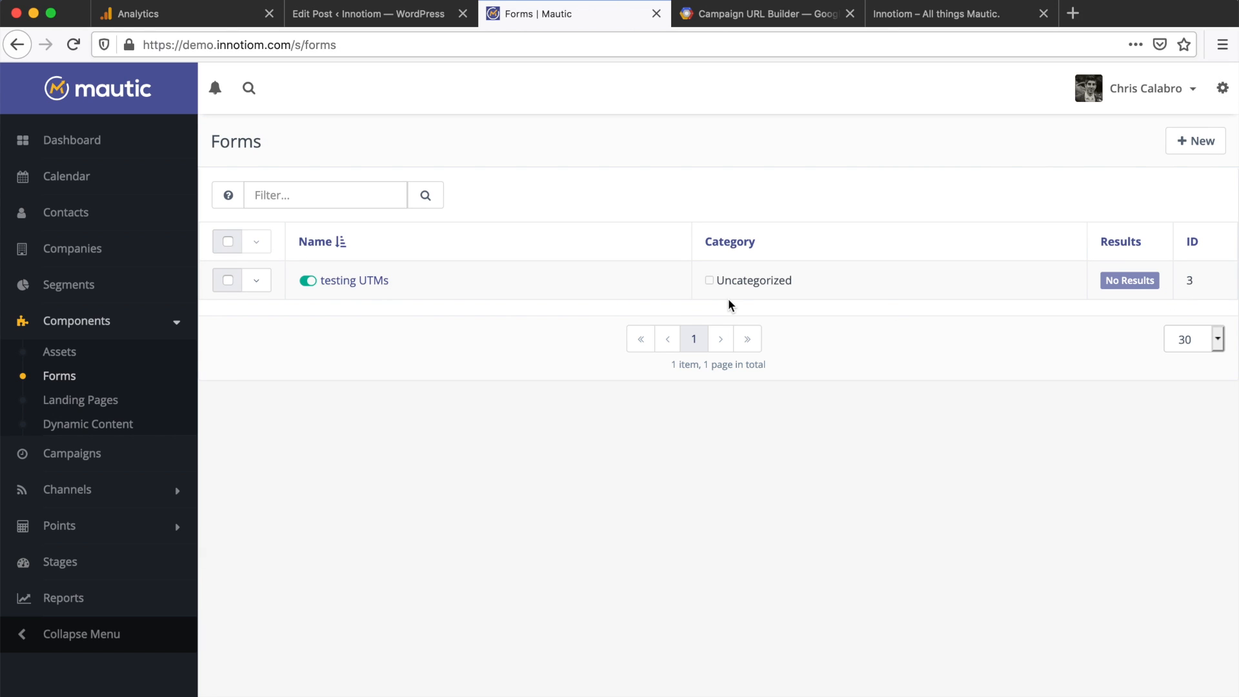
{"action": "left_click", "coordinate": [98, 405]}
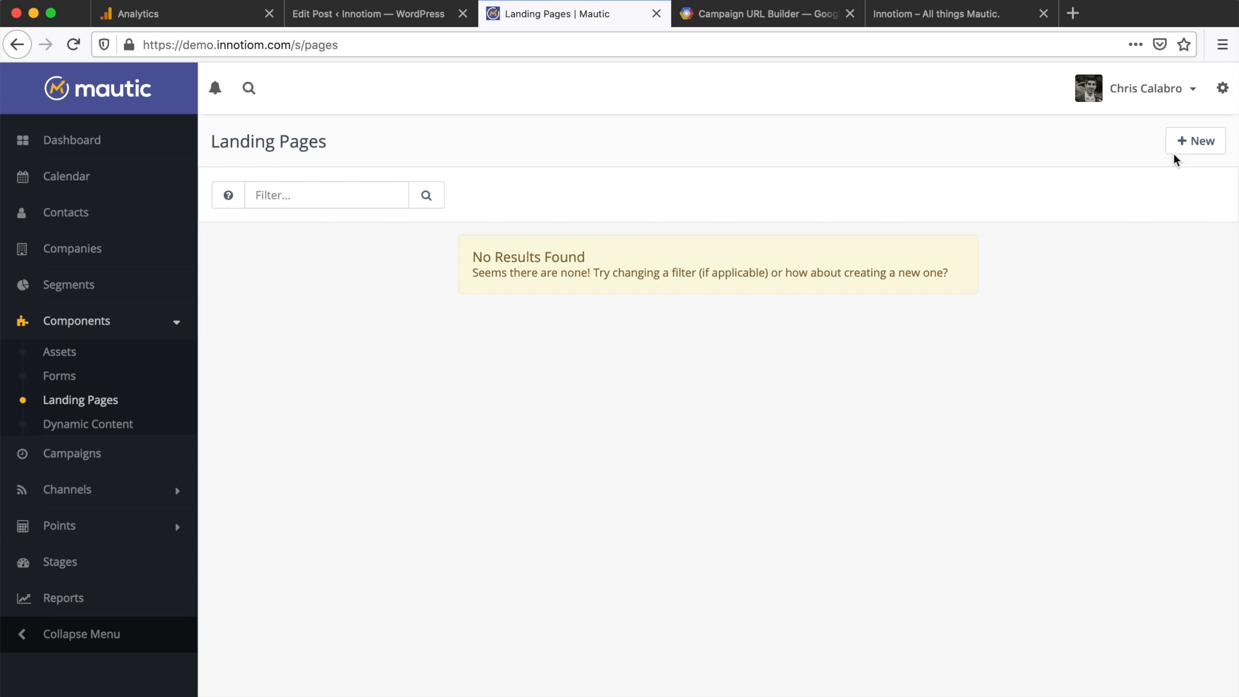
{"action": "left_click", "coordinate": [1195, 146]}
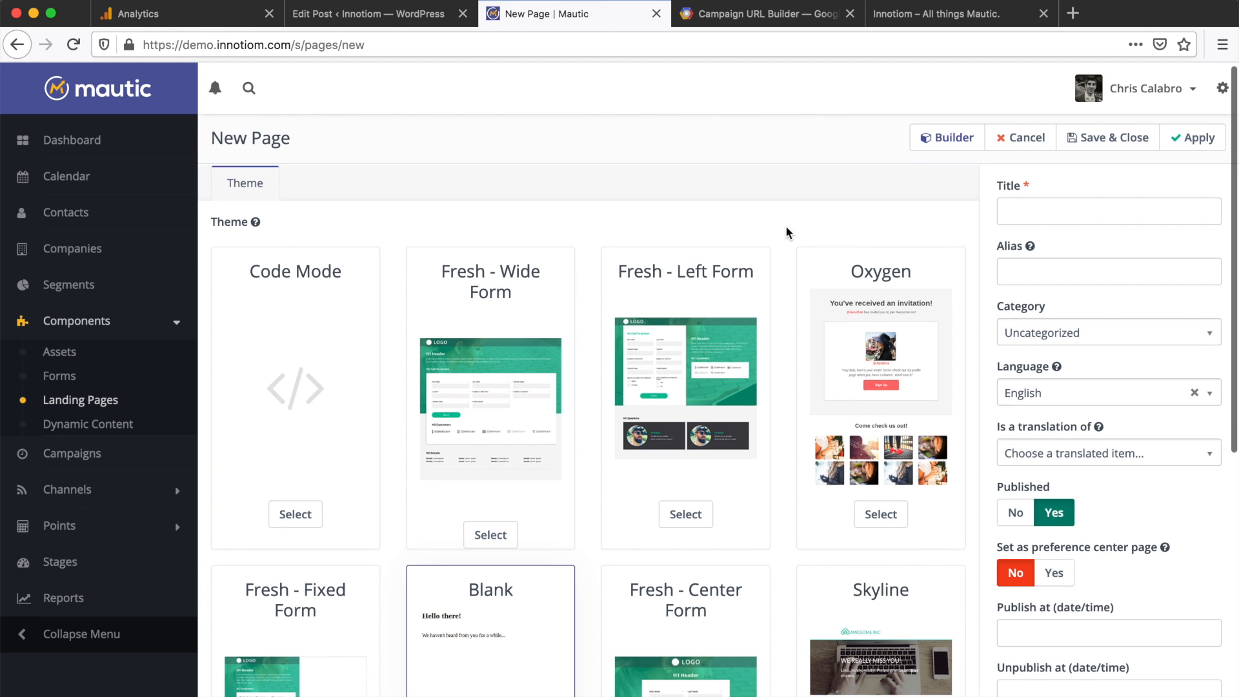
{"action": "left_click", "coordinate": [1035, 208]}
{"action": "type", "text": "test UTMs"}
{"action": "left_click", "coordinate": [1017, 280]}
{"action": "type", "text": "te"}
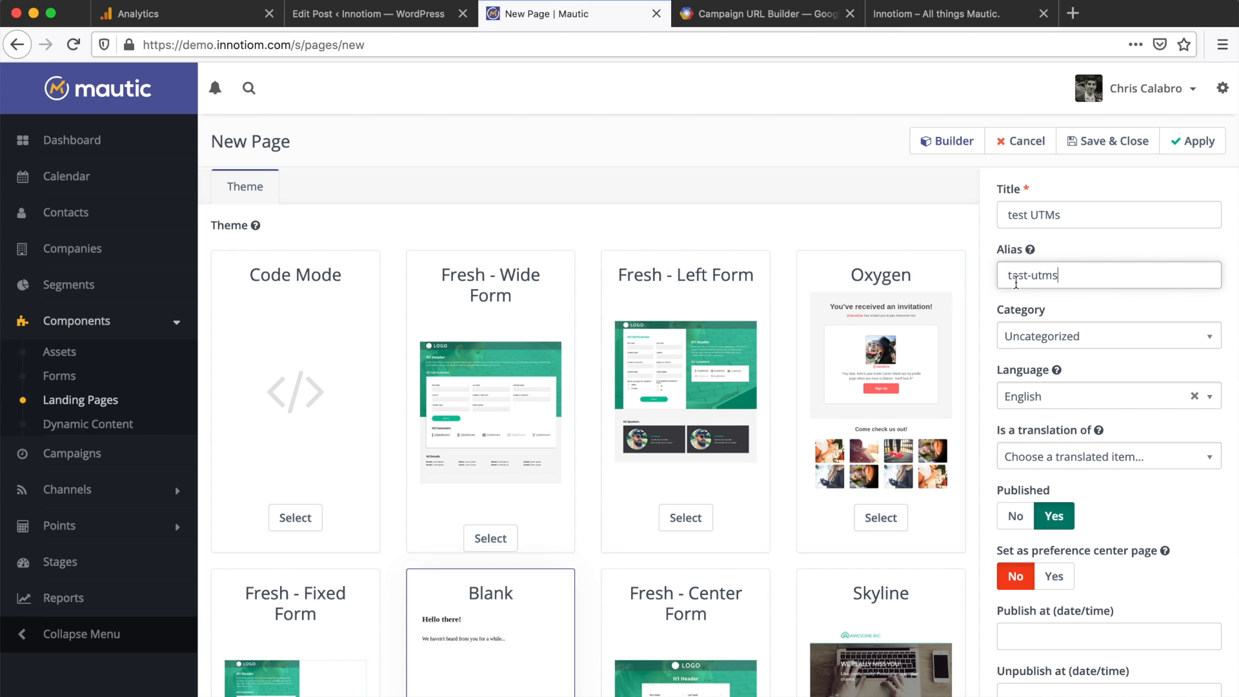
{"action": "left_click", "coordinate": [957, 140]}
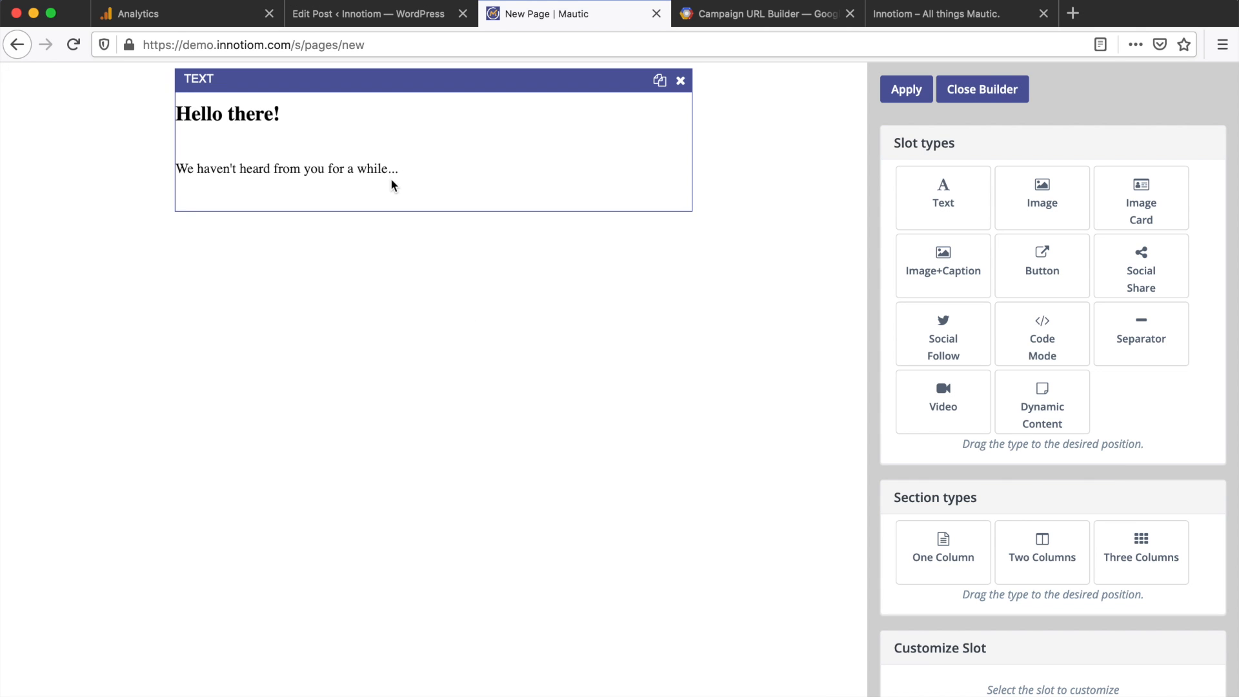
Step: Below the greeting, add 'Test submitting this form:' and insert the {form=3} token, then close the builder
{"action": "left_click", "coordinate": [391, 185]}
{"action": "scroll", "coordinate": [1037, 299], "scroll_direction": "down", "scroll_amount": 6}
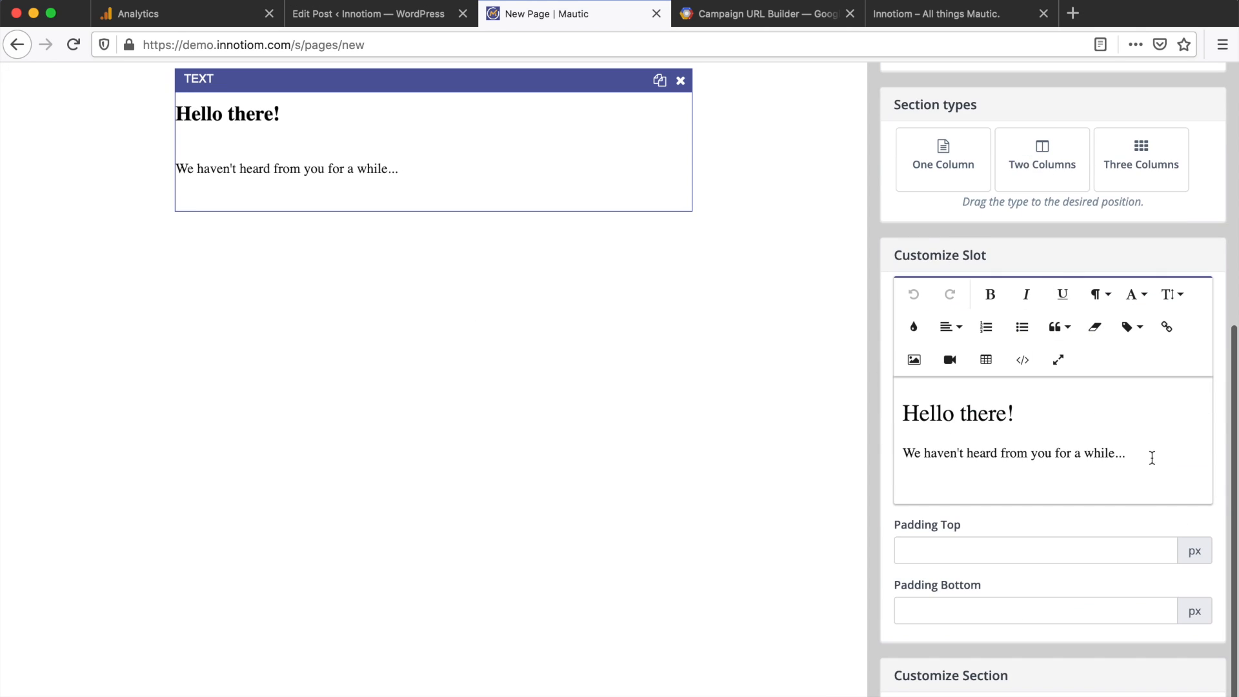
{"action": "left_click", "coordinate": [1152, 458]}
{"action": "key", "text": "Return"}
{"action": "type", "text": "Test su"}
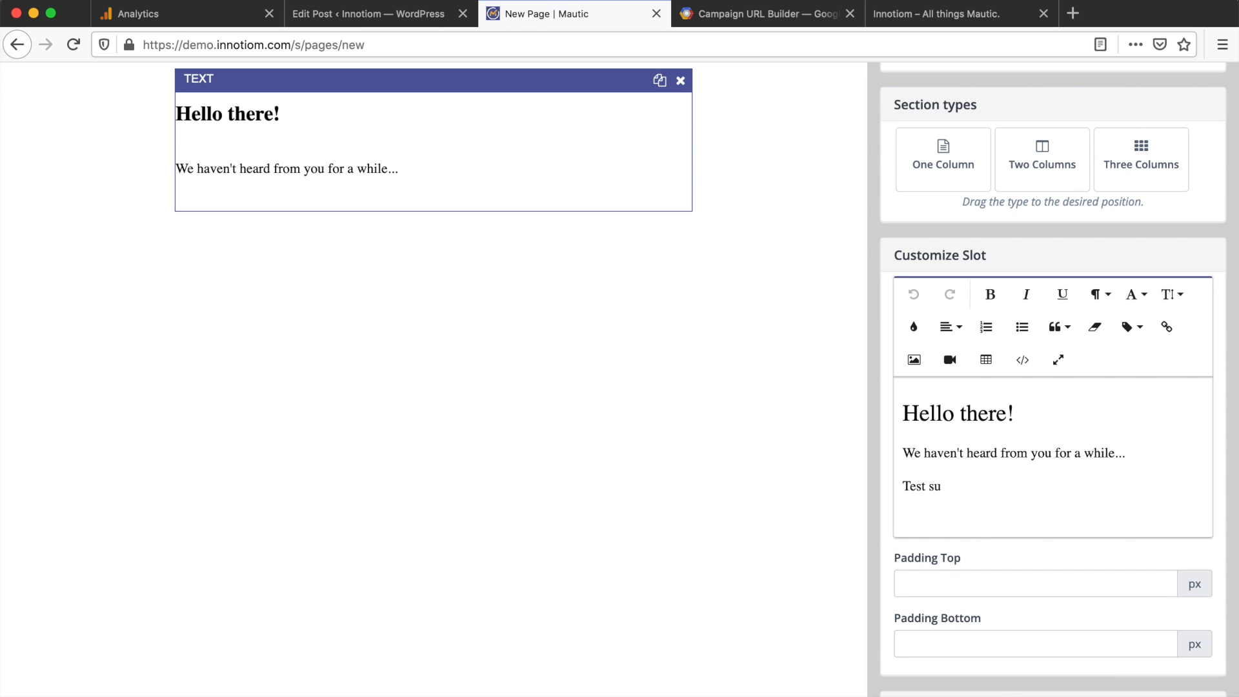
{"action": "type", "text": "bmitting this form:"}
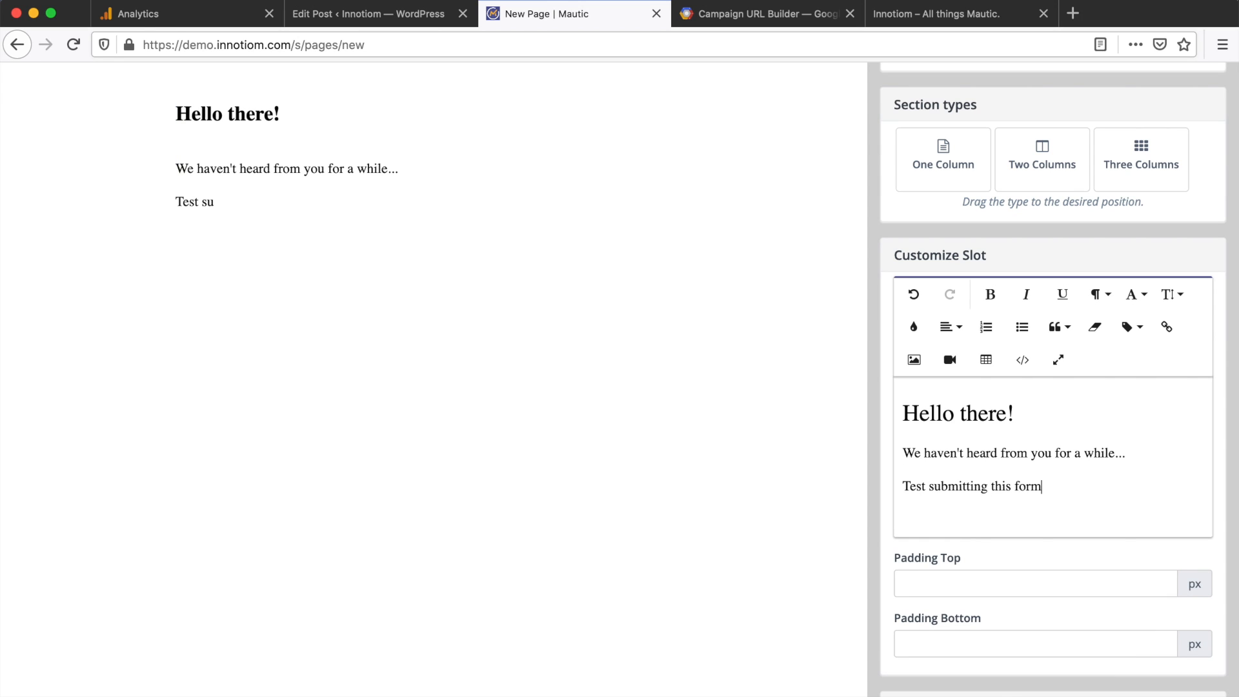
{"action": "key", "text": "Return"}
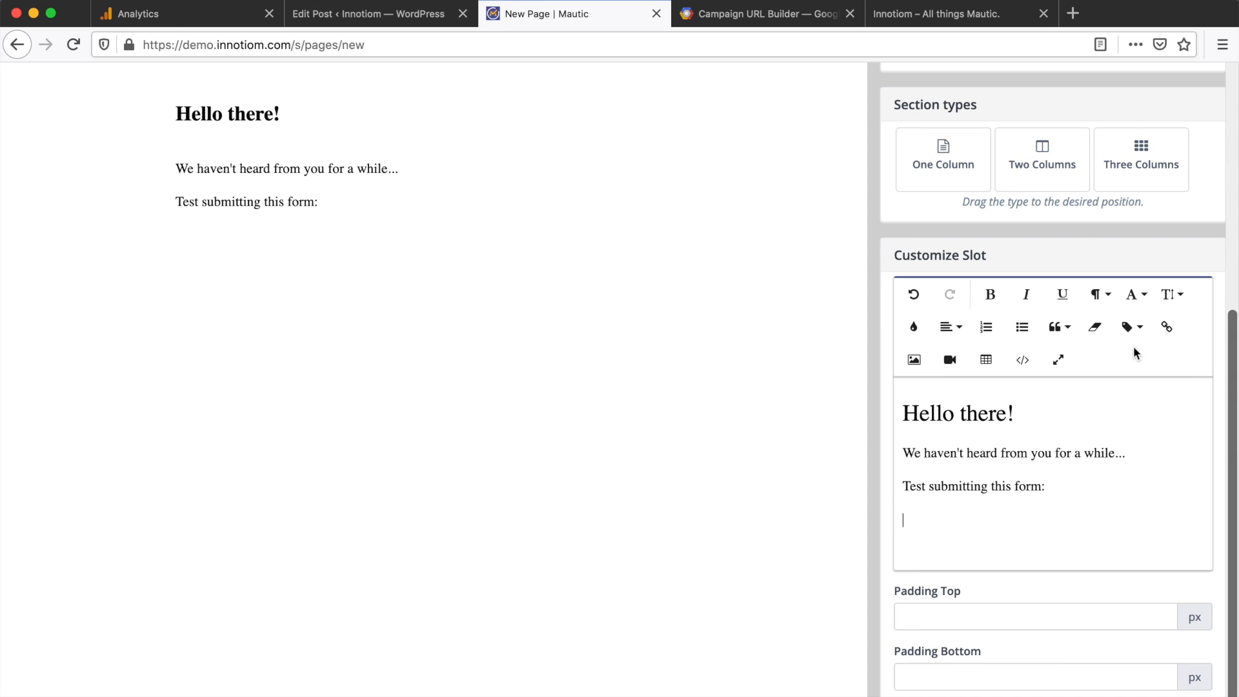
{"action": "left_click", "coordinate": [1132, 335]}
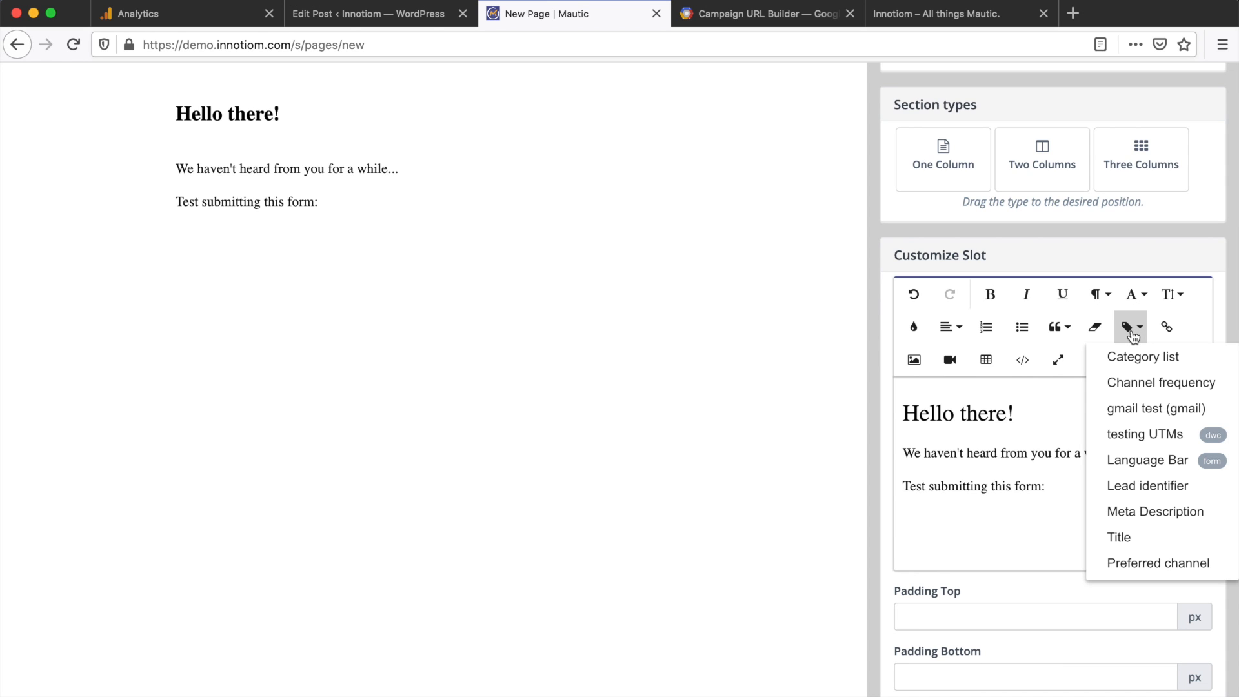
{"action": "left_click", "coordinate": [1128, 433]}
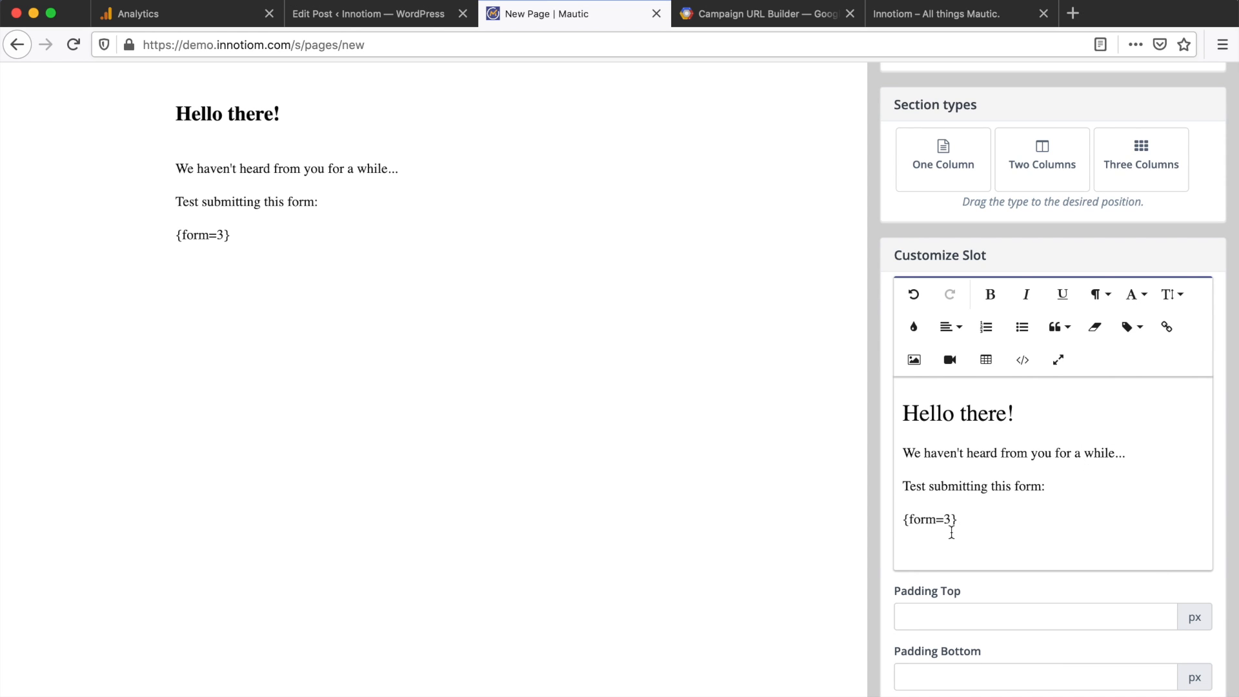
{"action": "scroll", "coordinate": [950, 519], "scroll_direction": "up", "scroll_amount": 6}
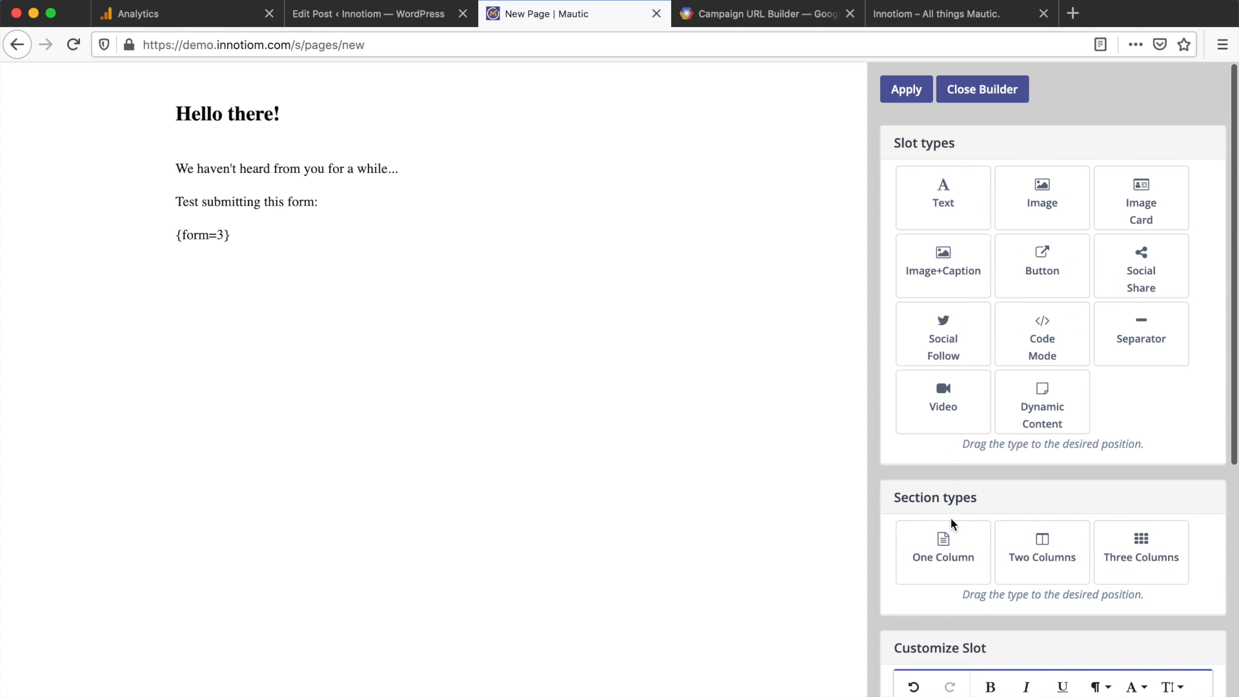
{"action": "left_click", "coordinate": [971, 90]}
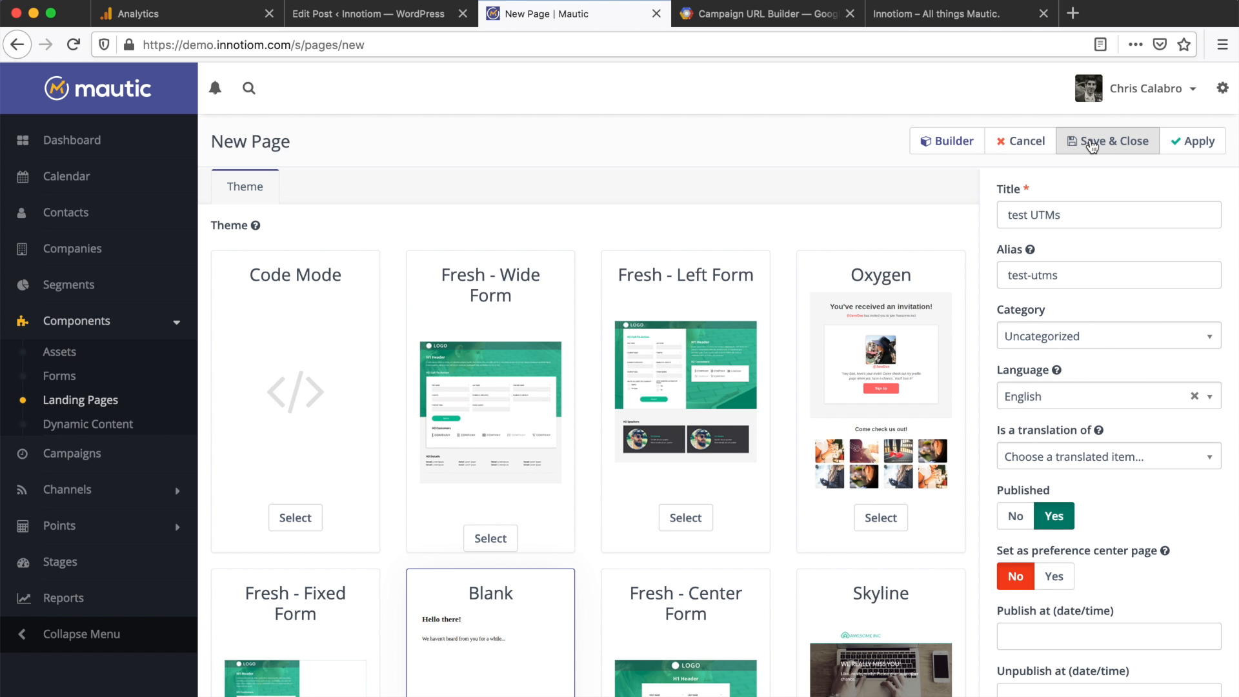
Step: Save the test UTMs landing page and copy its public page URL
{"action": "left_click", "coordinate": [1090, 149]}
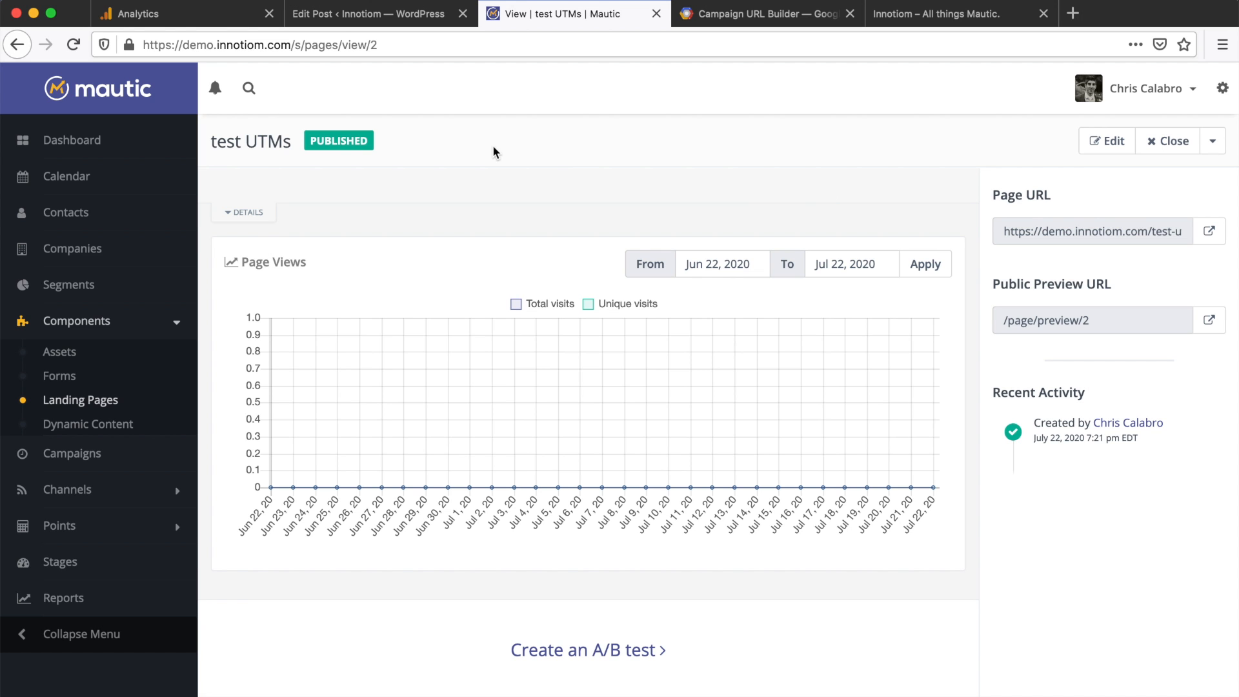
{"action": "left_click", "coordinate": [186, 26]}
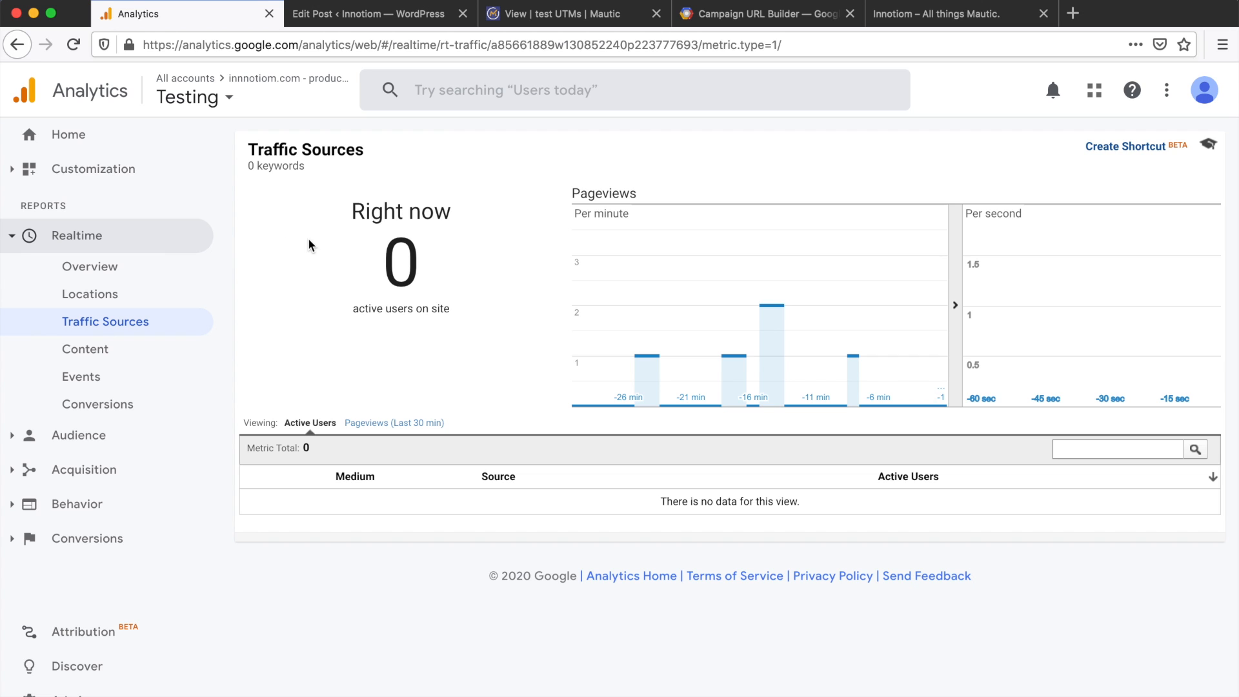
{"action": "left_click", "coordinate": [583, 18]}
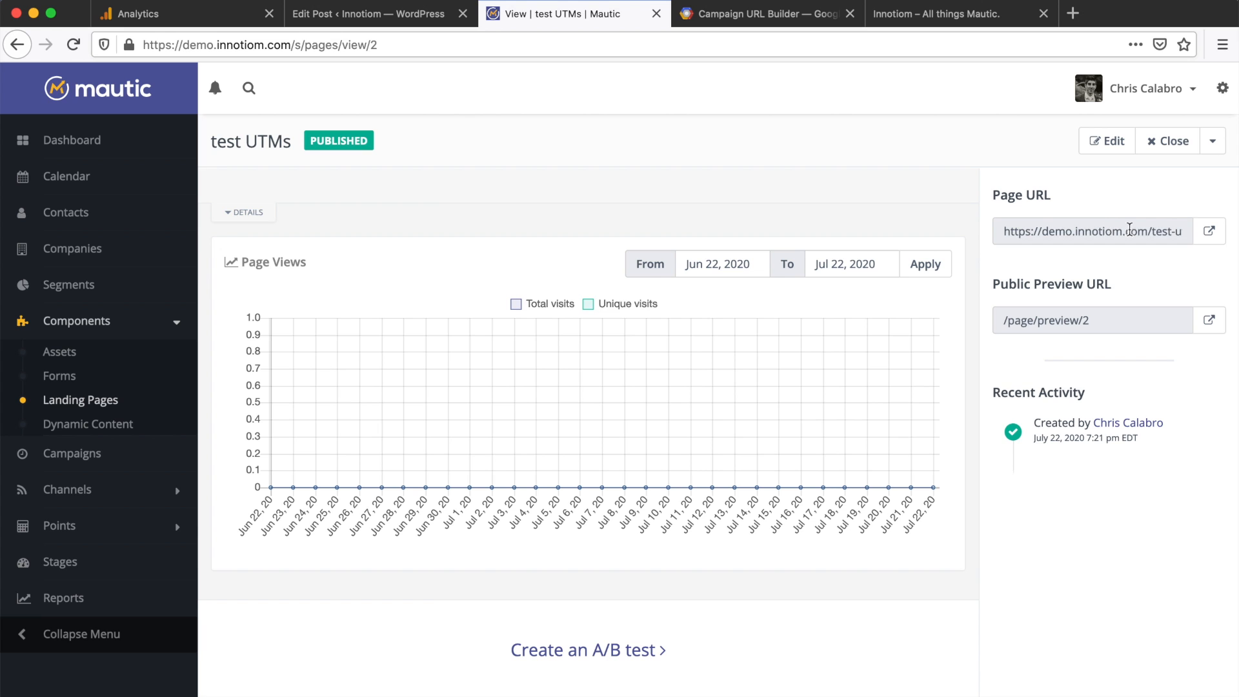
{"action": "left_click", "coordinate": [1130, 231]}
{"action": "key", "text": "super+c"}
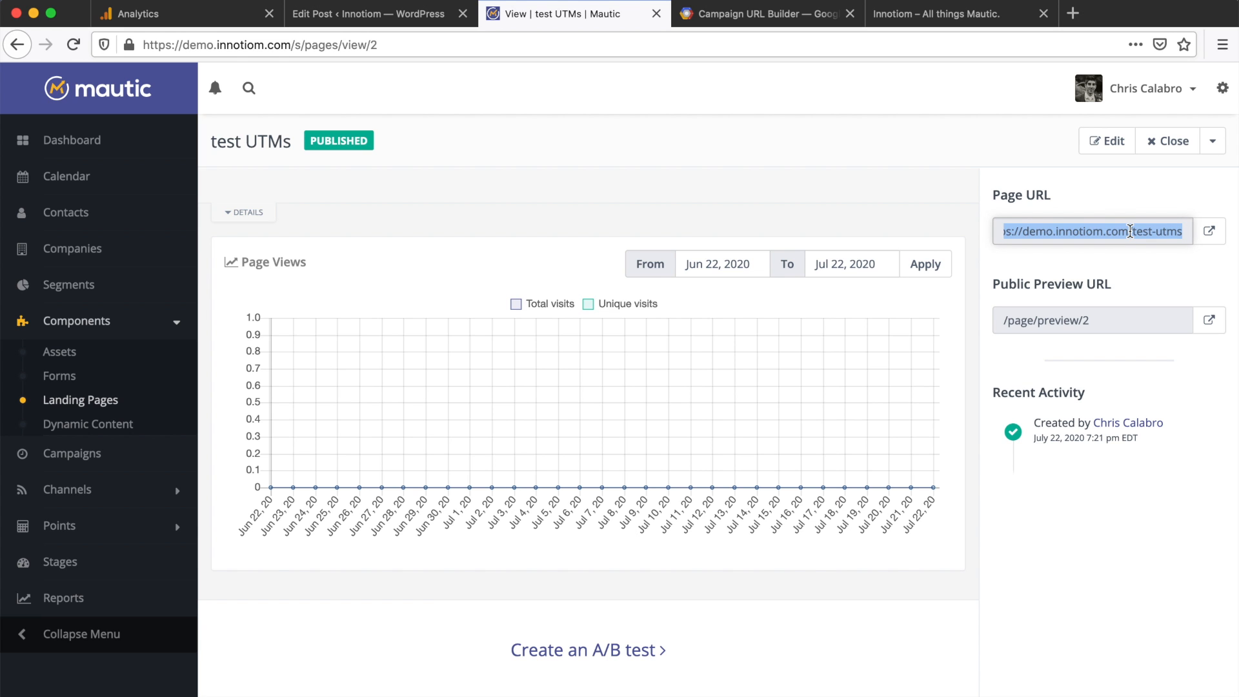
{"action": "left_click", "coordinate": [768, 17]}
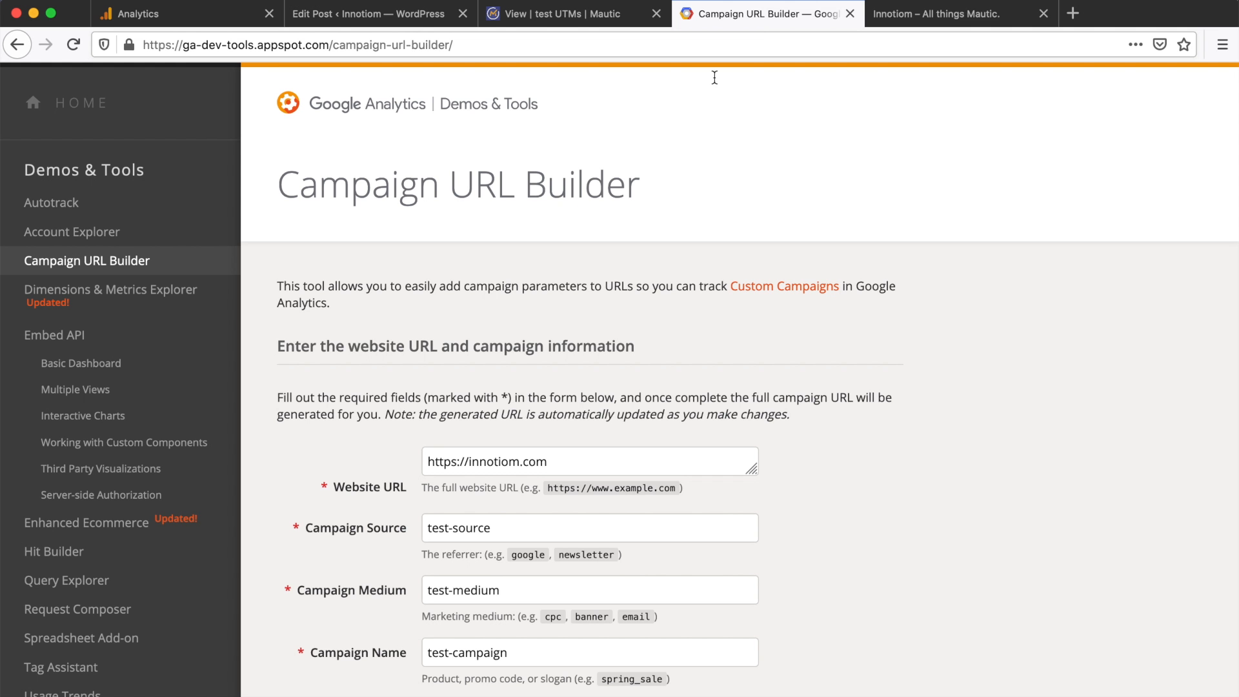
Step: Paste the landing page URL into Campaign URL Builder and copy the generated test-campaign URL
{"action": "triple_click", "coordinate": [483, 460]}
{"action": "key", "text": "super+v"}
{"action": "left_click", "coordinate": [336, 434]}
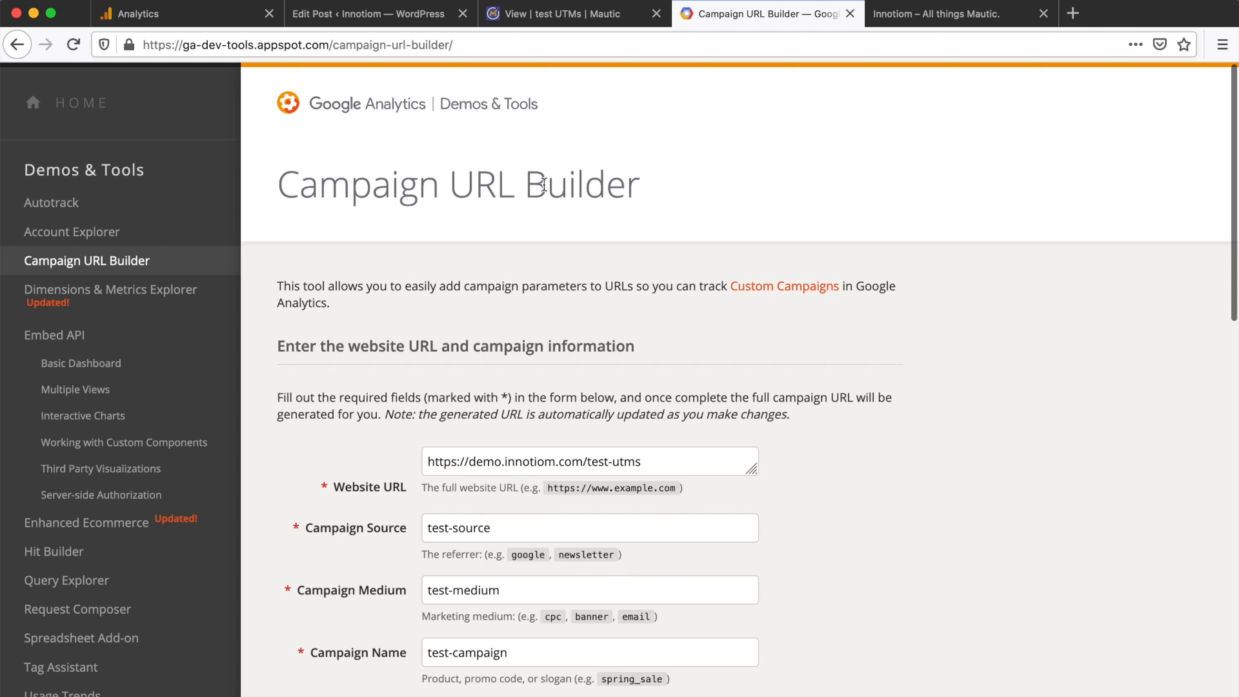
{"action": "scroll", "coordinate": [468, 288], "scroll_direction": "down", "scroll_amount": 7}
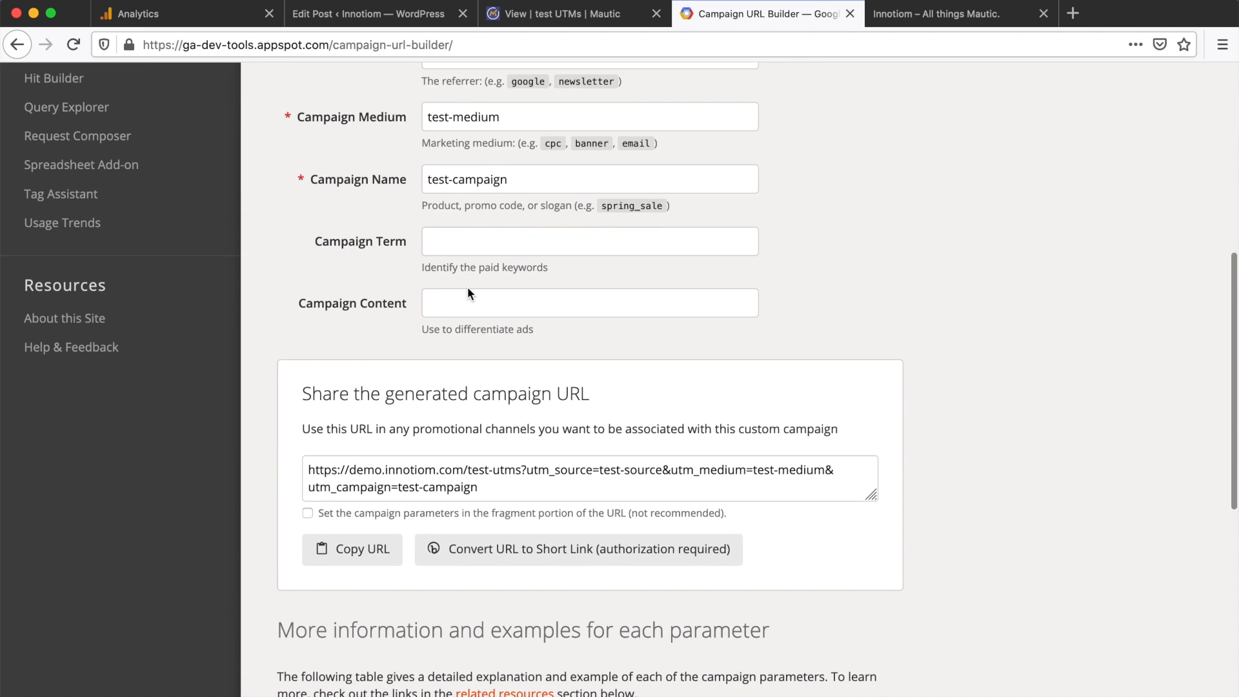
{"action": "scroll", "coordinate": [507, 310], "scroll_direction": "up", "scroll_amount": 2}
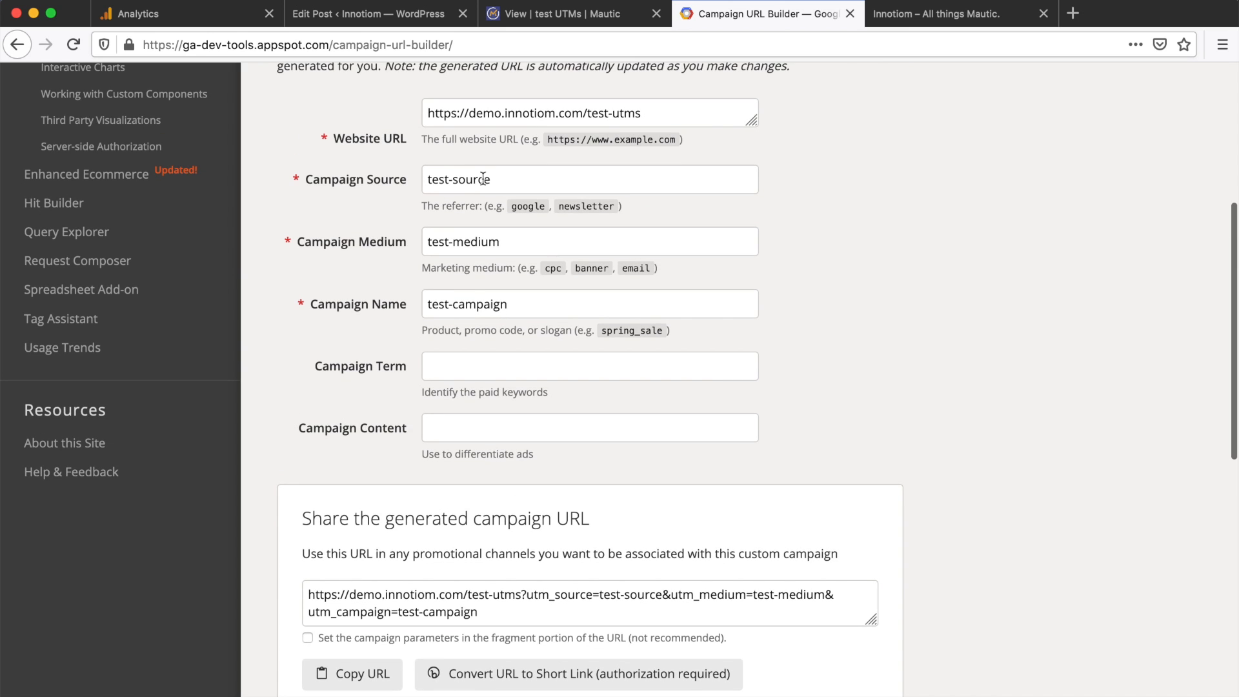
{"action": "scroll", "coordinate": [394, 392], "scroll_direction": "down", "scroll_amount": 2}
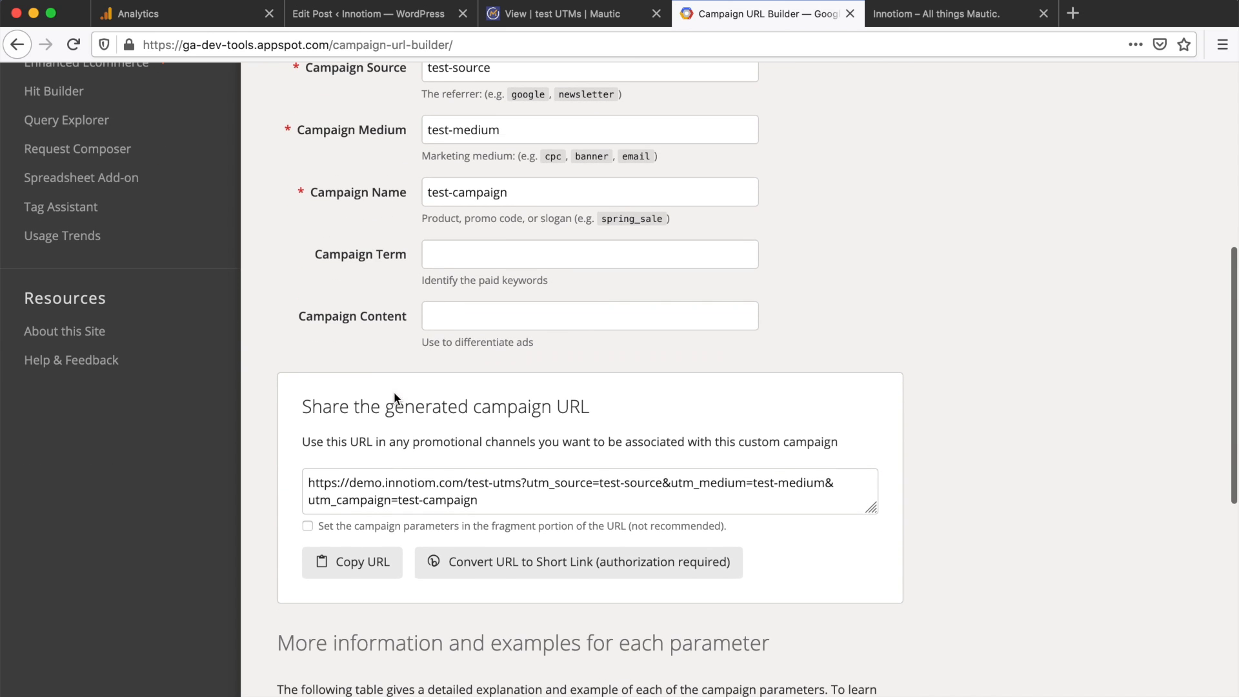
{"action": "left_click", "coordinate": [448, 489]}
{"action": "key", "text": "super+c"}
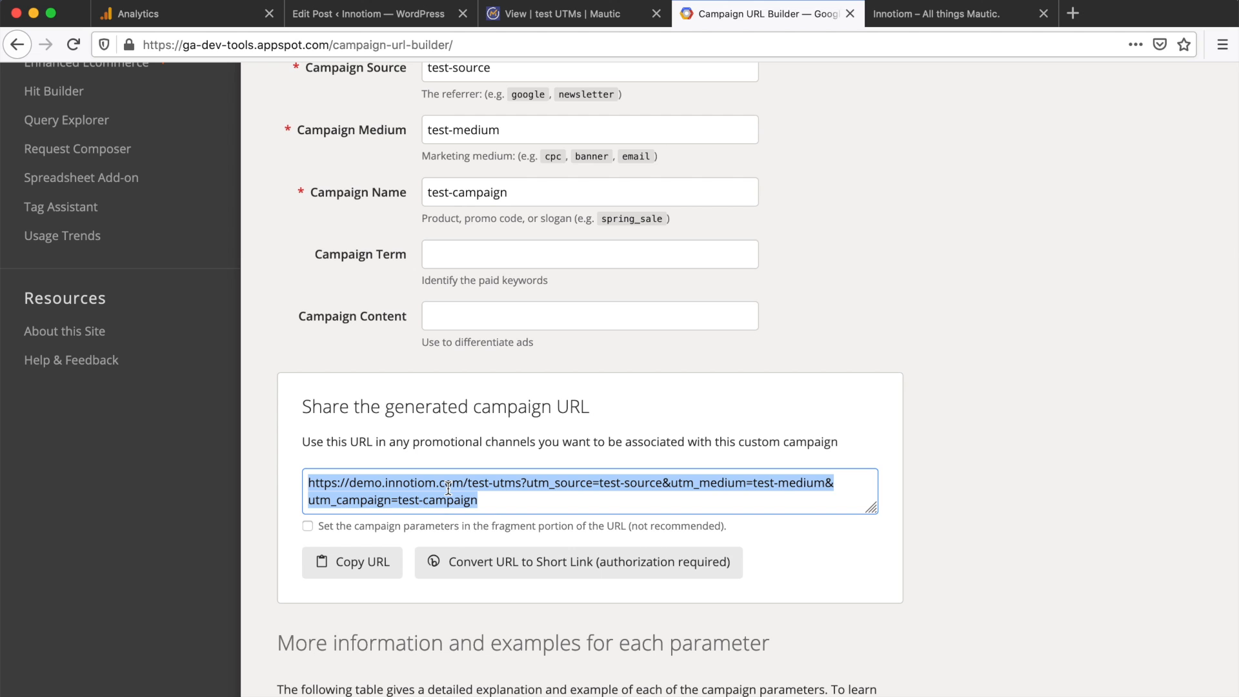
{"action": "left_click", "coordinate": [601, 368]}
{"action": "key", "text": "super+Tab"}
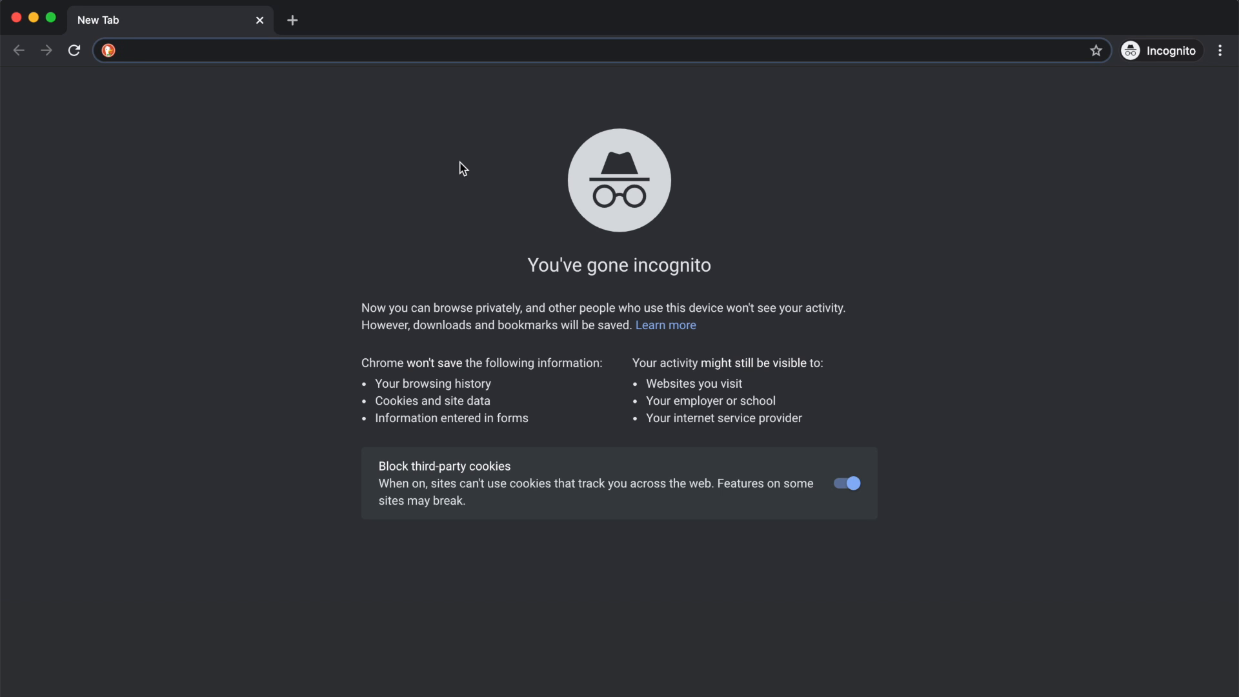
Step: Load the UTM-tagged test-utms URL in incognito Chrome and check Analytics realtime traffic sources
{"action": "key", "text": "super+v"}
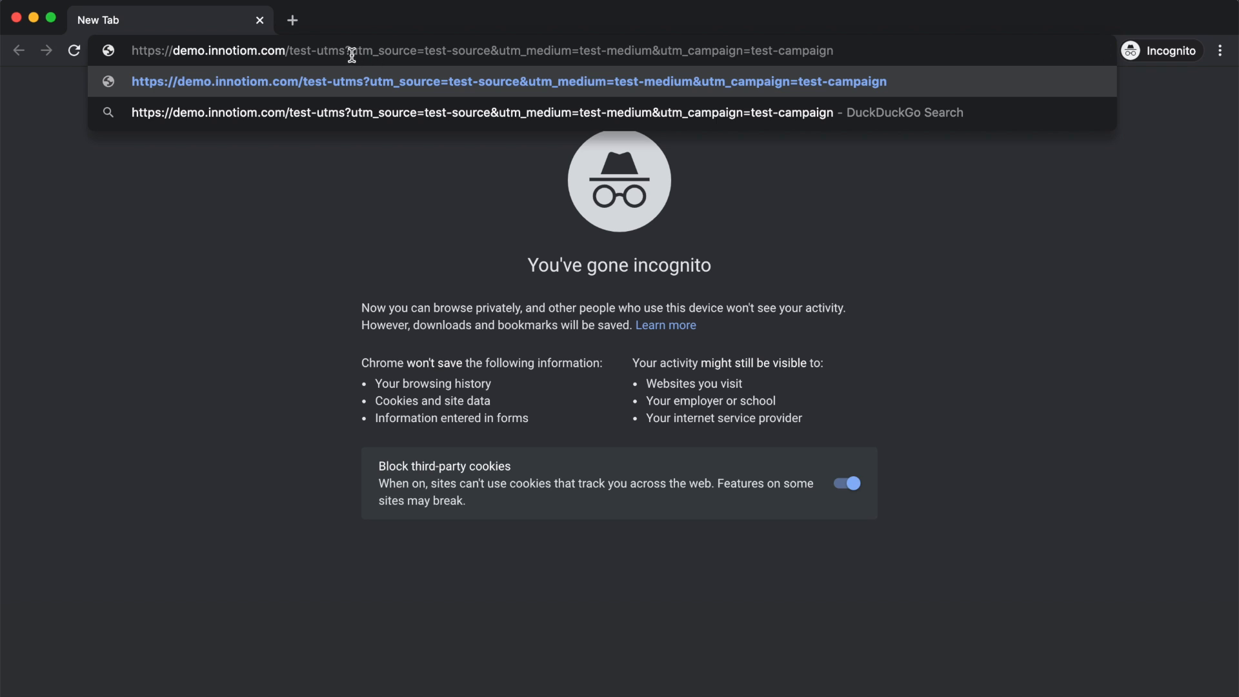
{"action": "key", "text": "Return"}
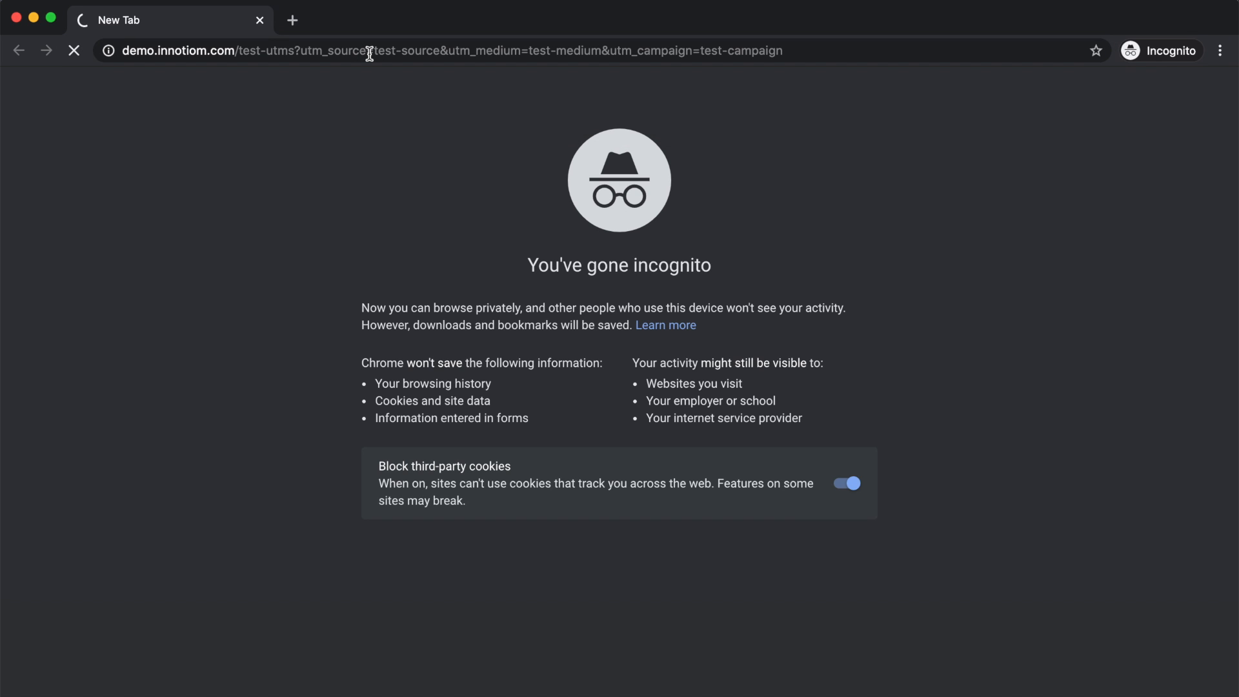
{"action": "key", "text": "super+Tab"}
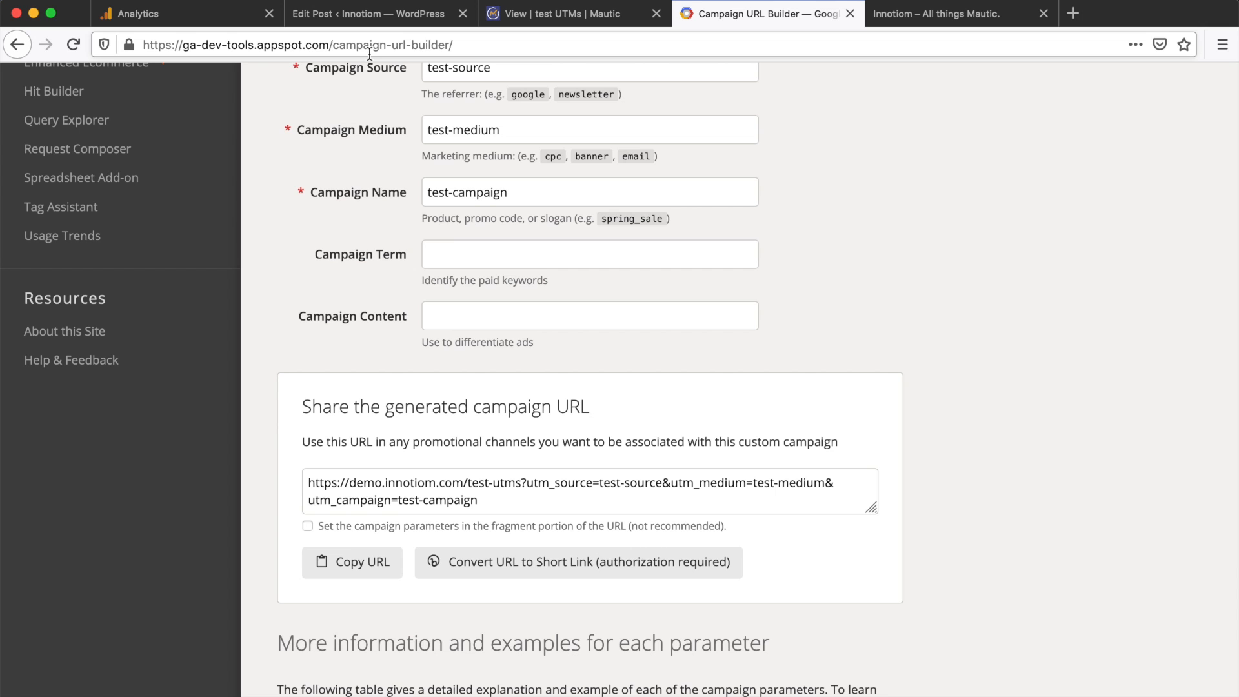
{"action": "left_click", "coordinate": [181, 19]}
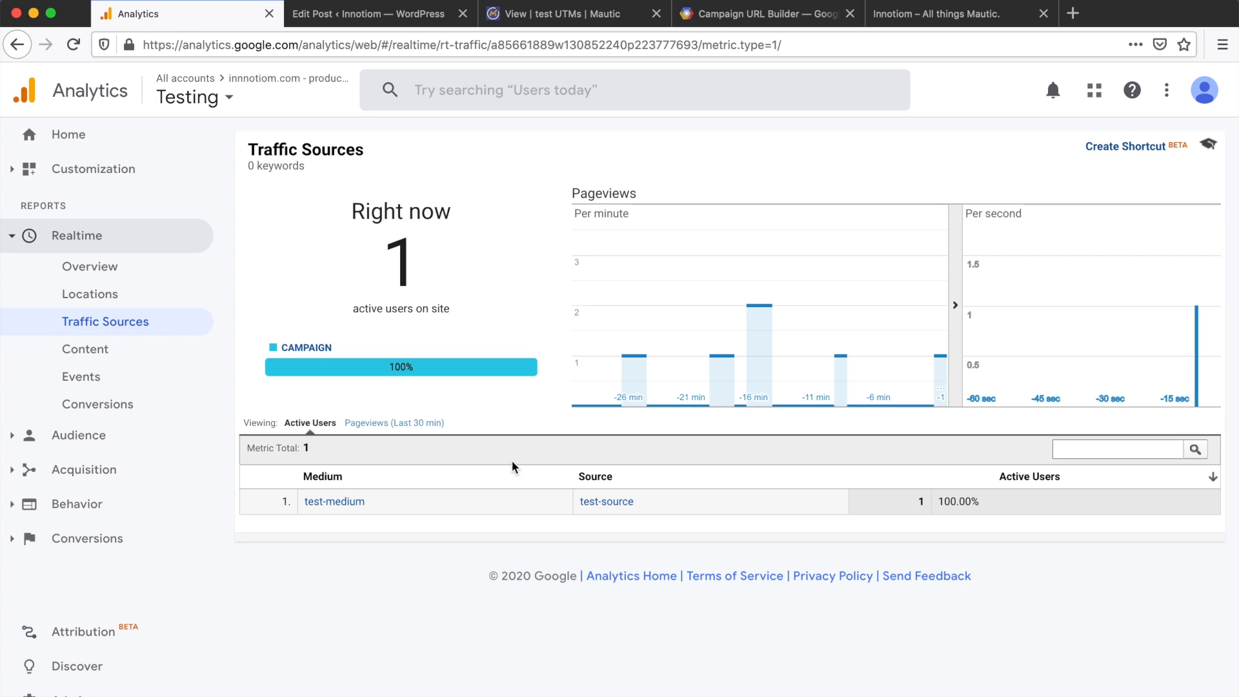
{"action": "key", "text": "super+Tab"}
Step: Submit the test UTMs form with a test email address, then return to Mautic's test UTMs page
{"action": "left_click", "coordinate": [445, 266]}
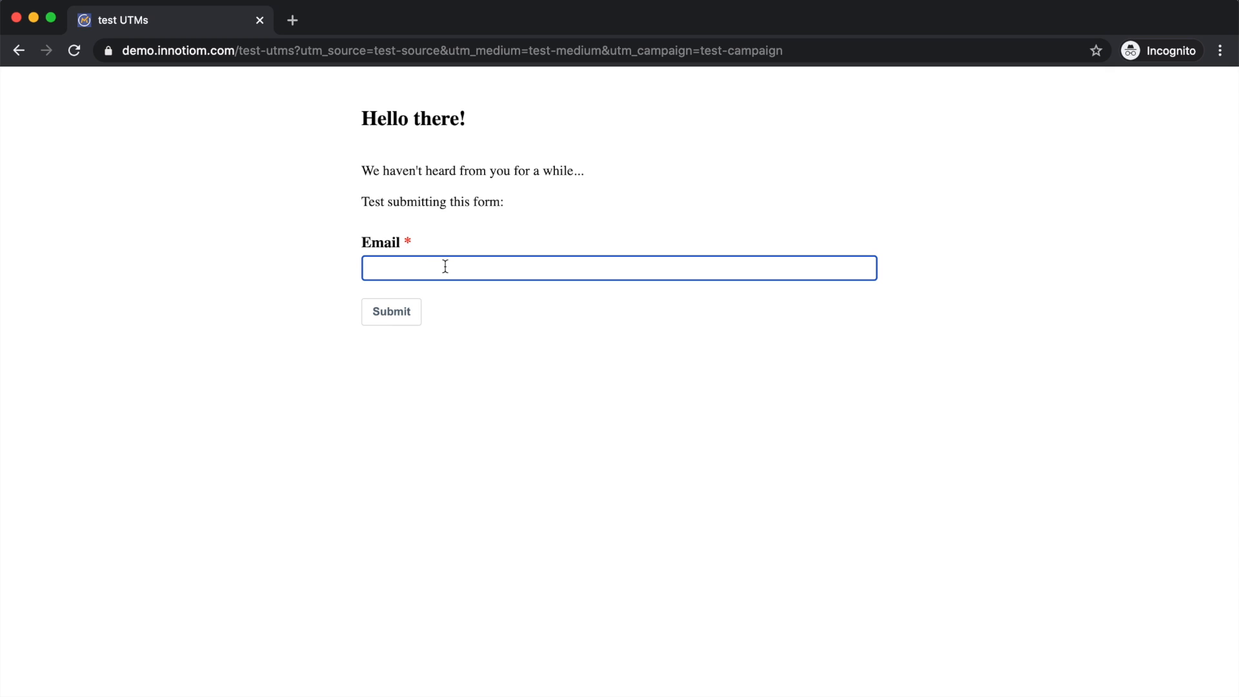
{"action": "left_click", "coordinate": [397, 315]}
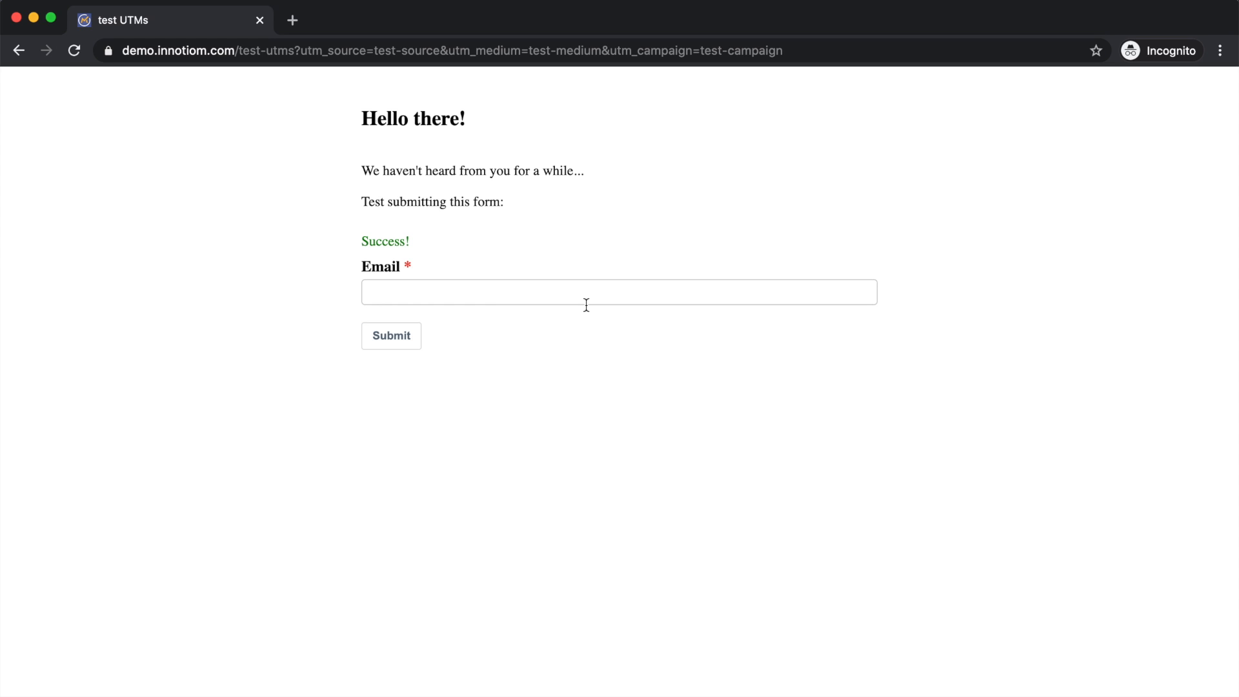
{"action": "key", "text": "super+Tab"}
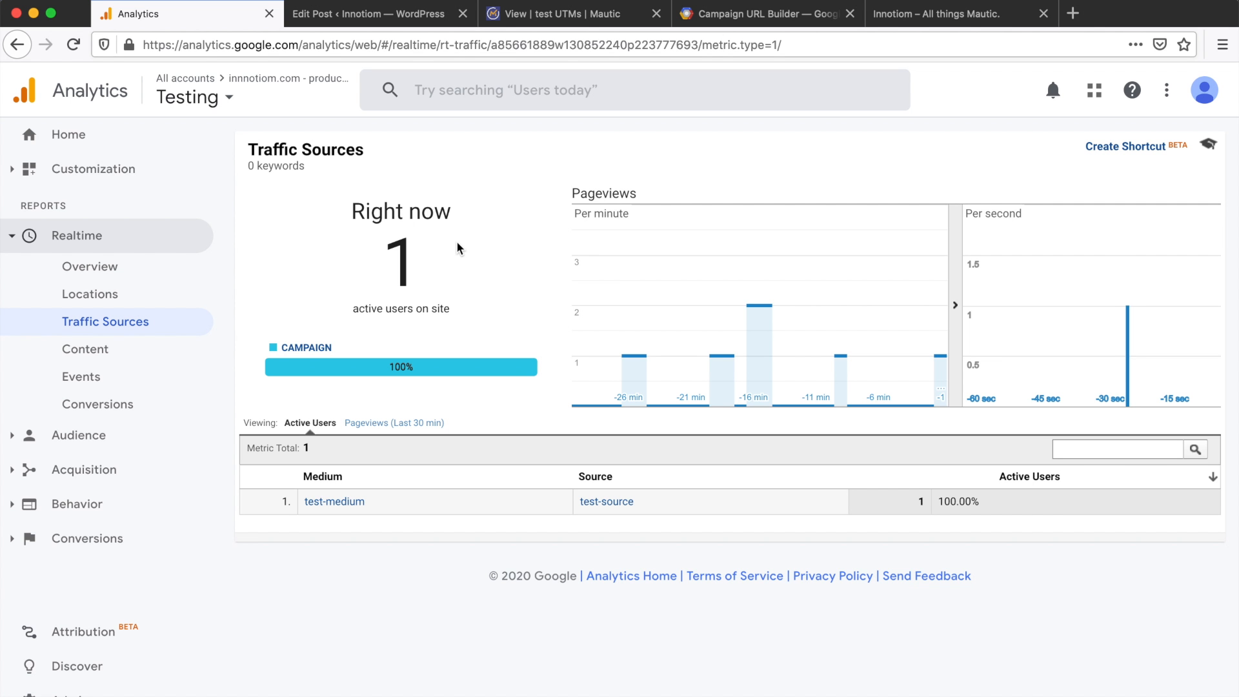
{"action": "left_click", "coordinate": [554, 14]}
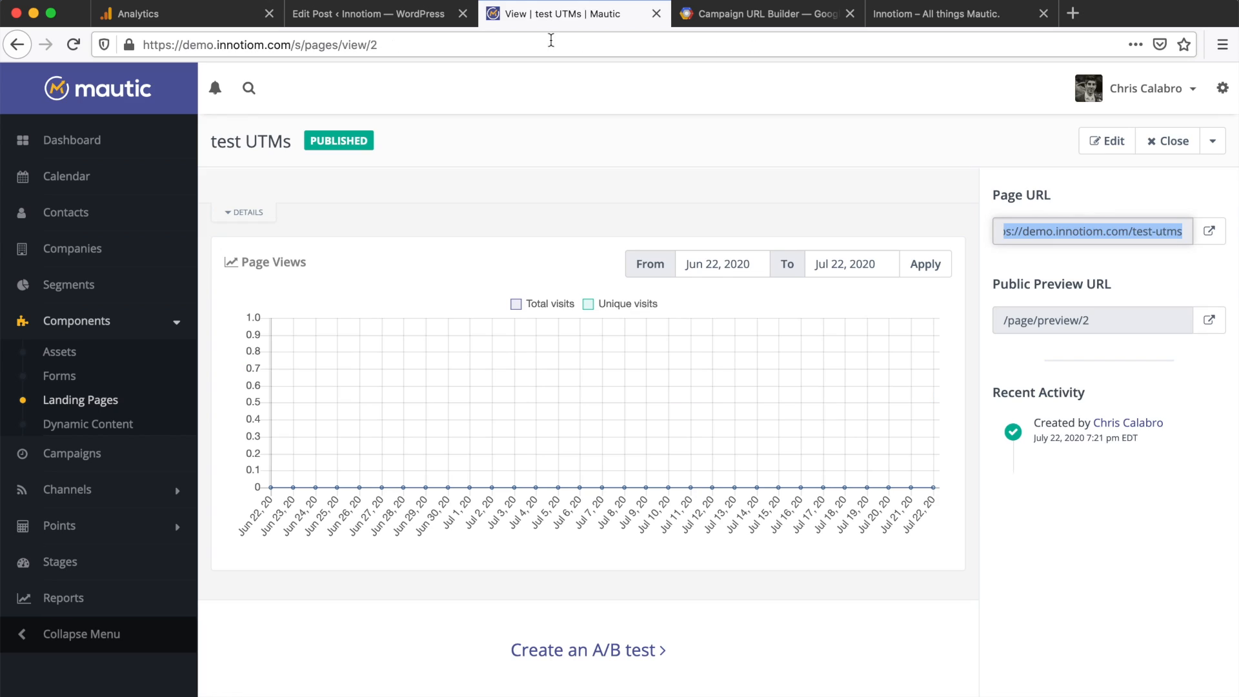
Step: Open the new contact and expand its UTM history event showing test-campaign, test-medium and test-source
{"action": "left_click", "coordinate": [50, 217]}
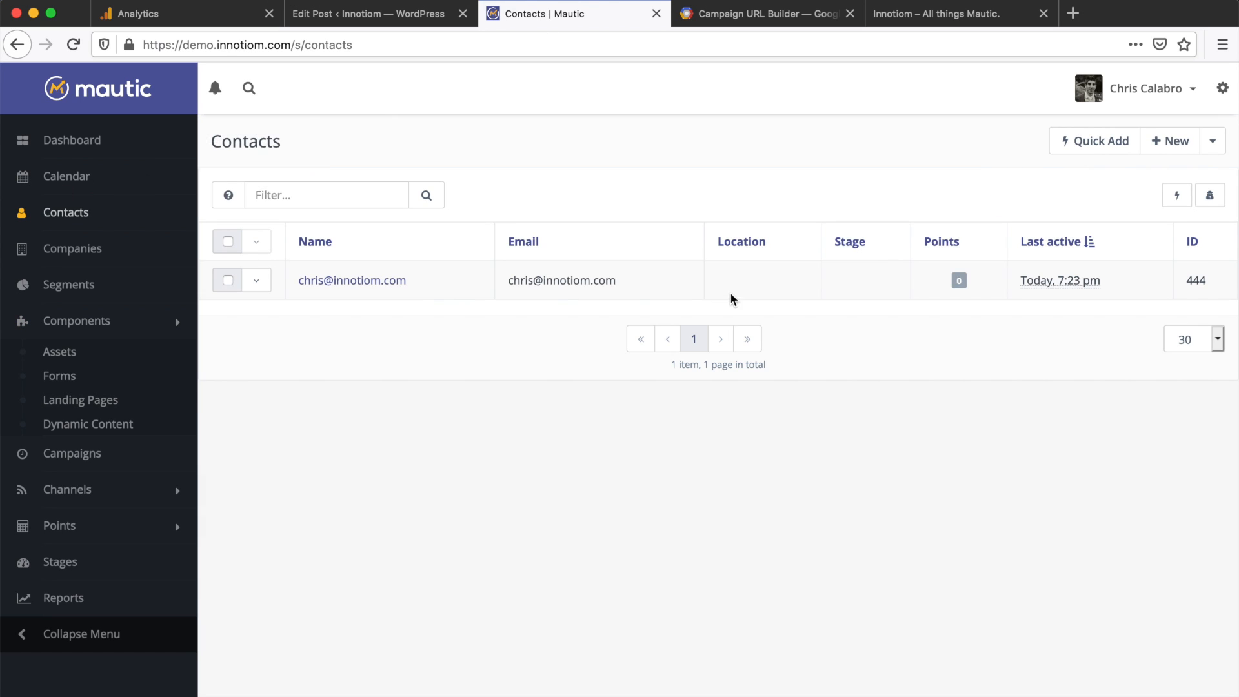
{"action": "left_click", "coordinate": [349, 290]}
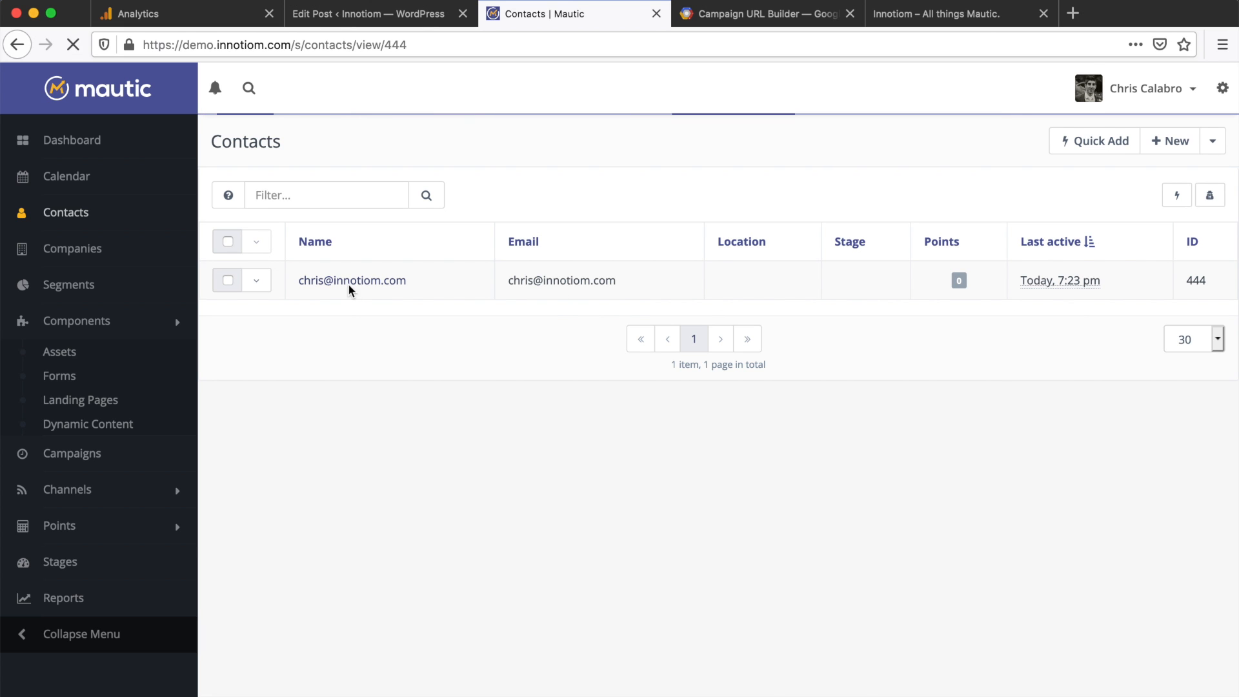
{"action": "scroll", "coordinate": [349, 290], "scroll_direction": "down", "scroll_amount": 6}
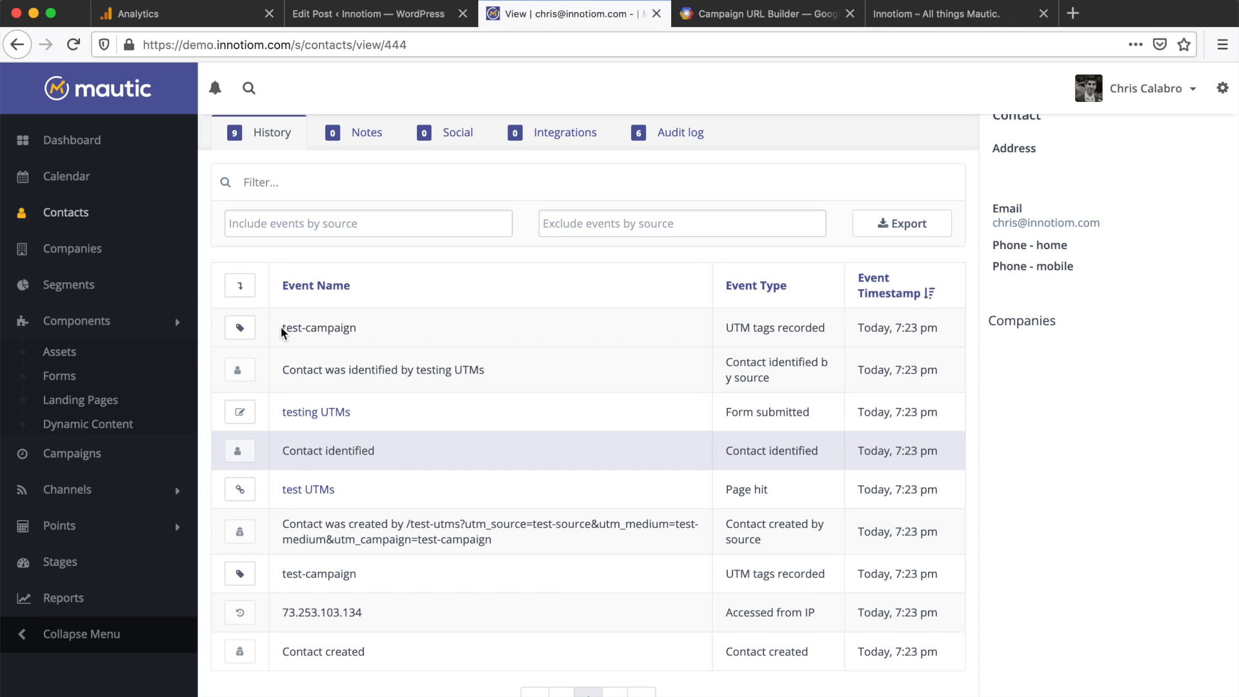
{"action": "left_click_drag", "start_coordinate": [725, 331], "coordinate": [830, 337]}
{"action": "left_click", "coordinate": [714, 335]}
{"action": "left_click", "coordinate": [239, 330]}
{"action": "scroll", "coordinate": [239, 330], "scroll_direction": "down", "scroll_amount": 2}
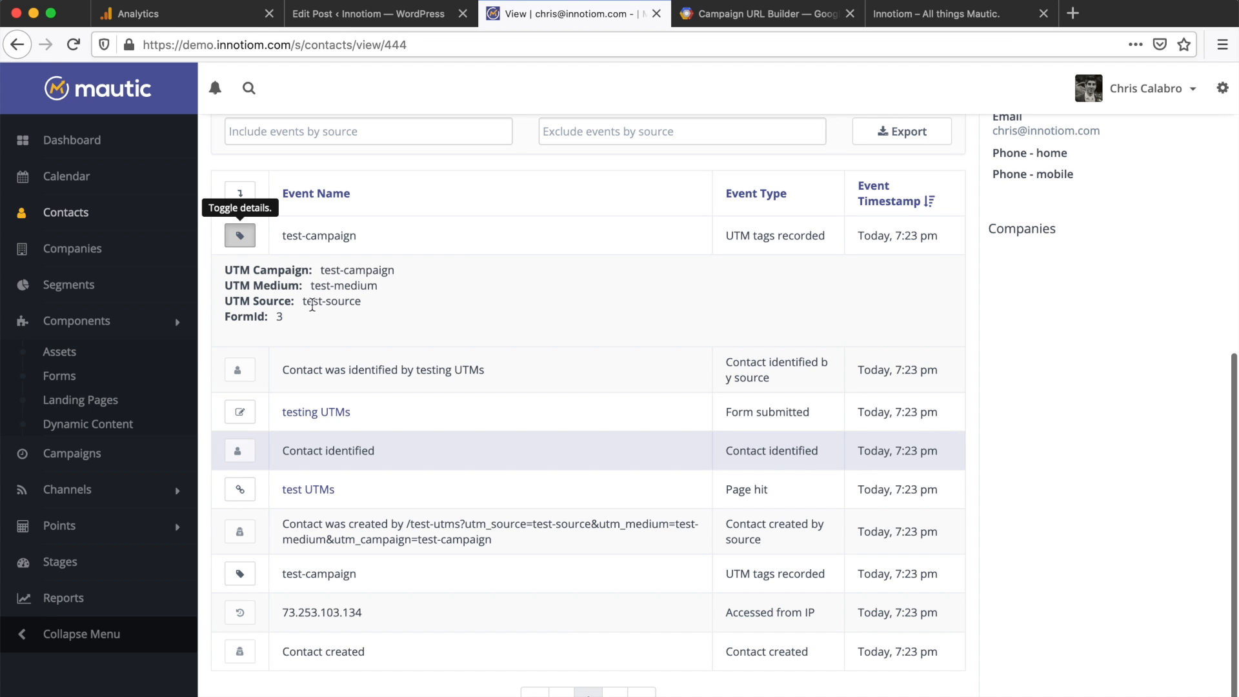
{"action": "scroll", "coordinate": [510, 312], "scroll_direction": "up", "scroll_amount": 2}
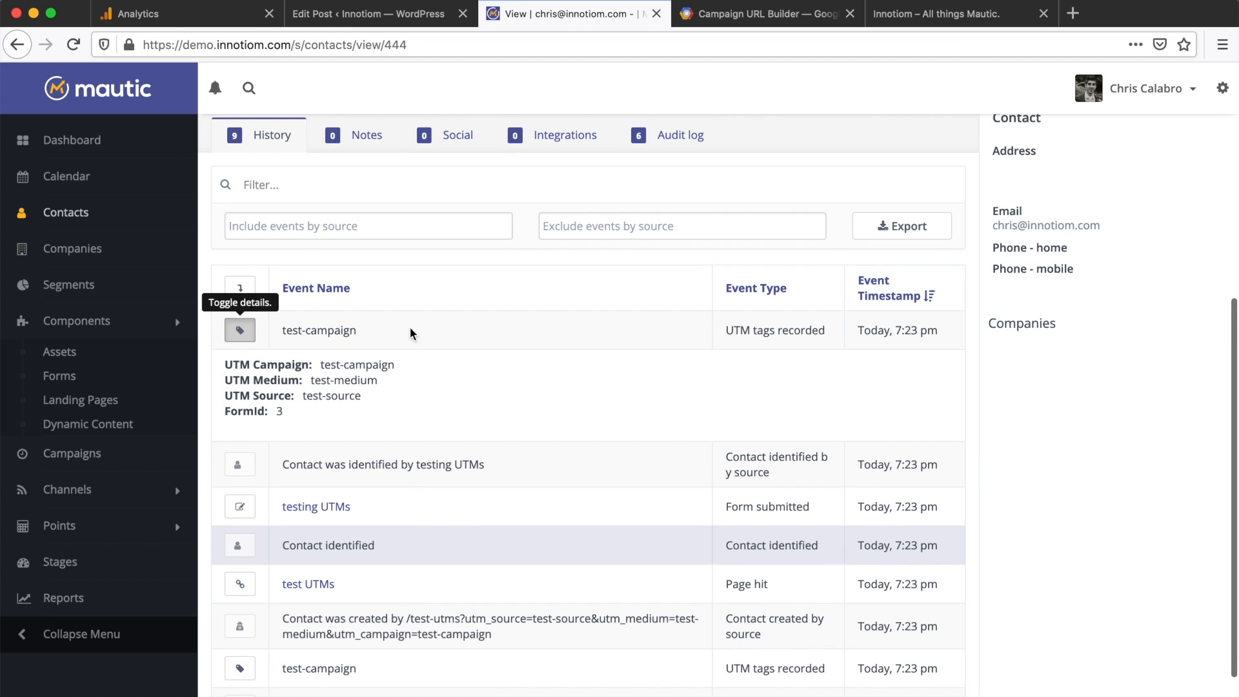
{"action": "left_click", "coordinate": [233, 331]}
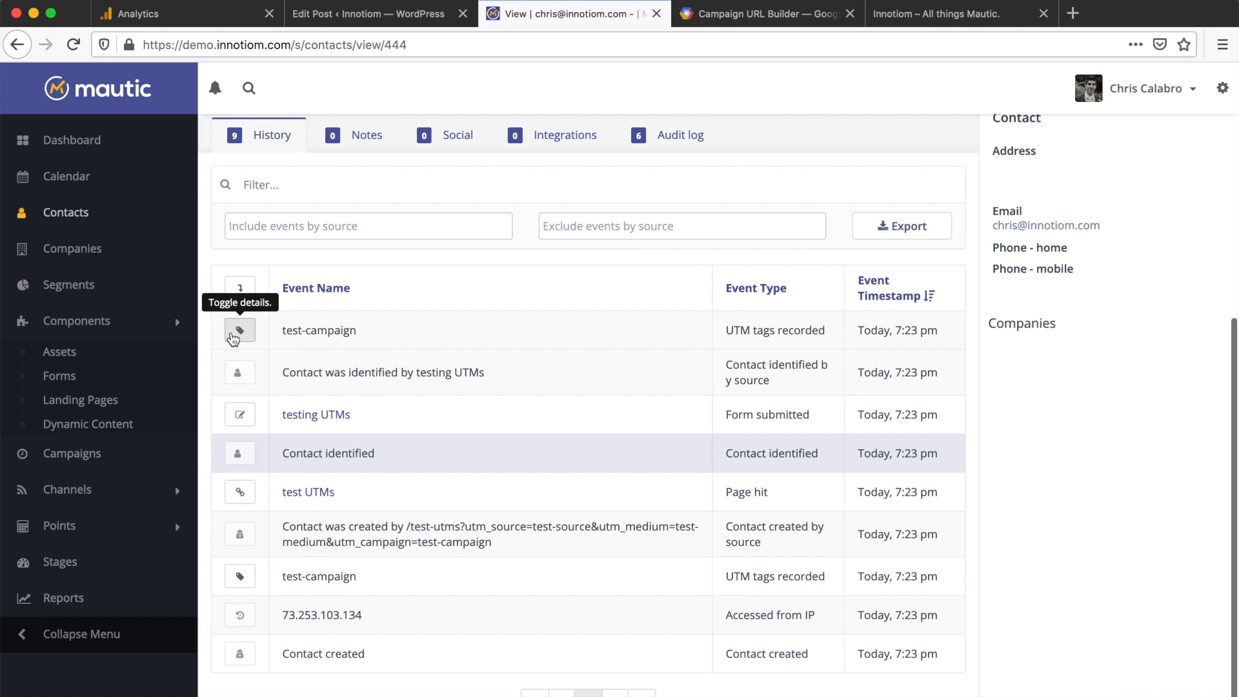
{"action": "scroll", "coordinate": [523, 331], "scroll_direction": "up", "scroll_amount": 6}
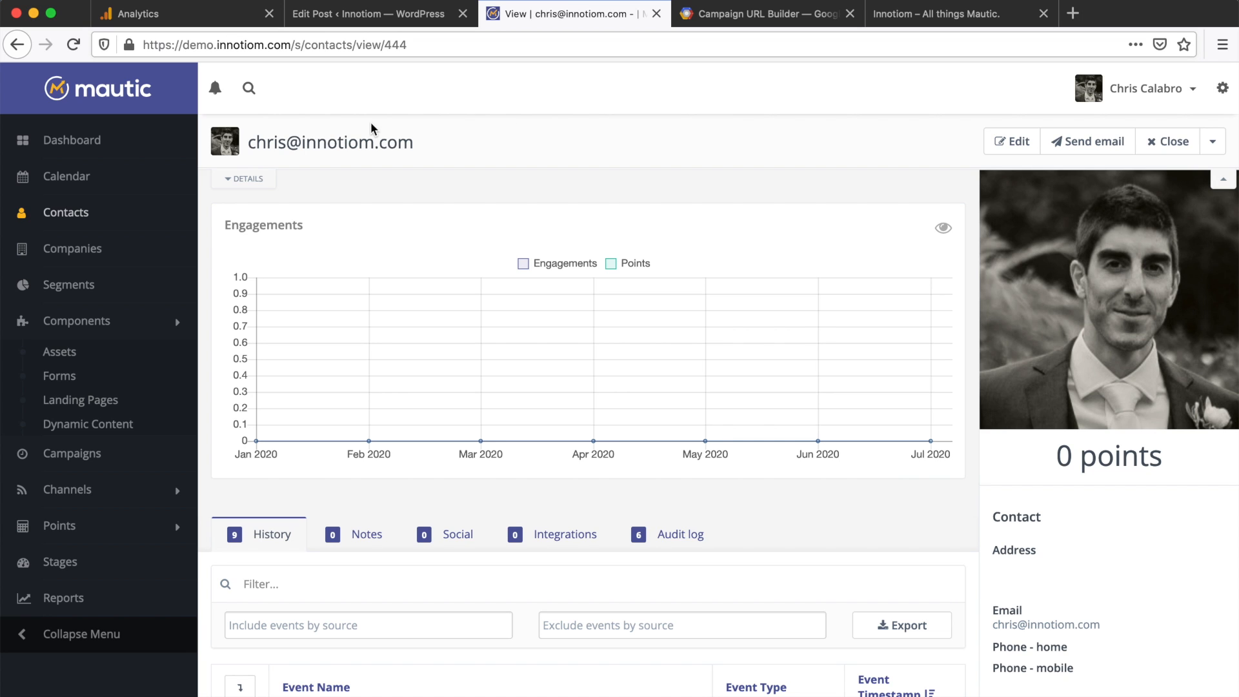
Step: Check the Innotiom blog page, then return to Mautic's contacts list
{"action": "left_click", "coordinate": [894, 25]}
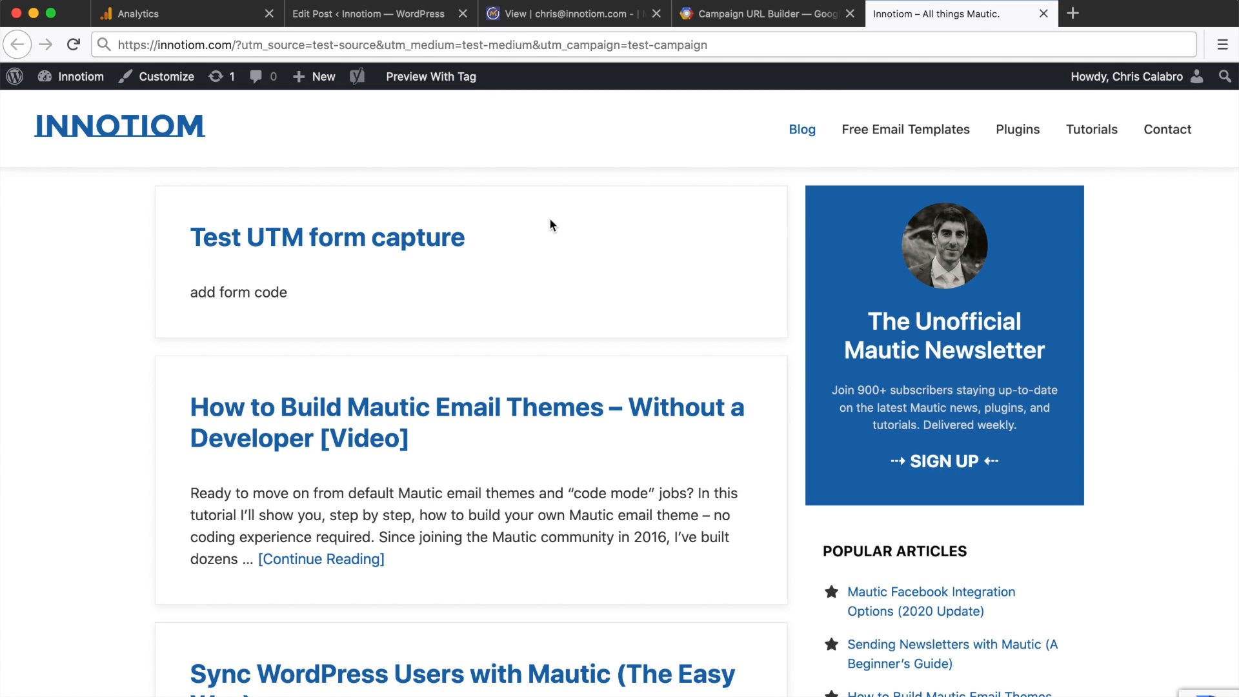
{"action": "left_click", "coordinate": [529, 14]}
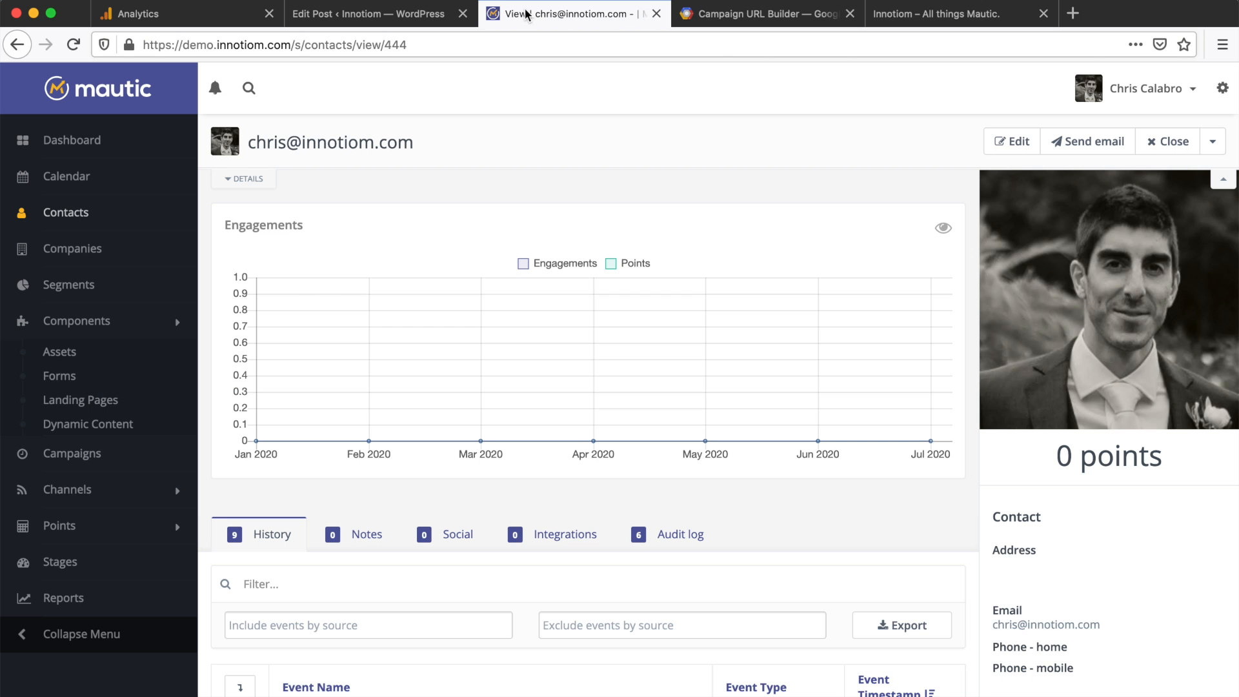
{"action": "left_click", "coordinate": [86, 213]}
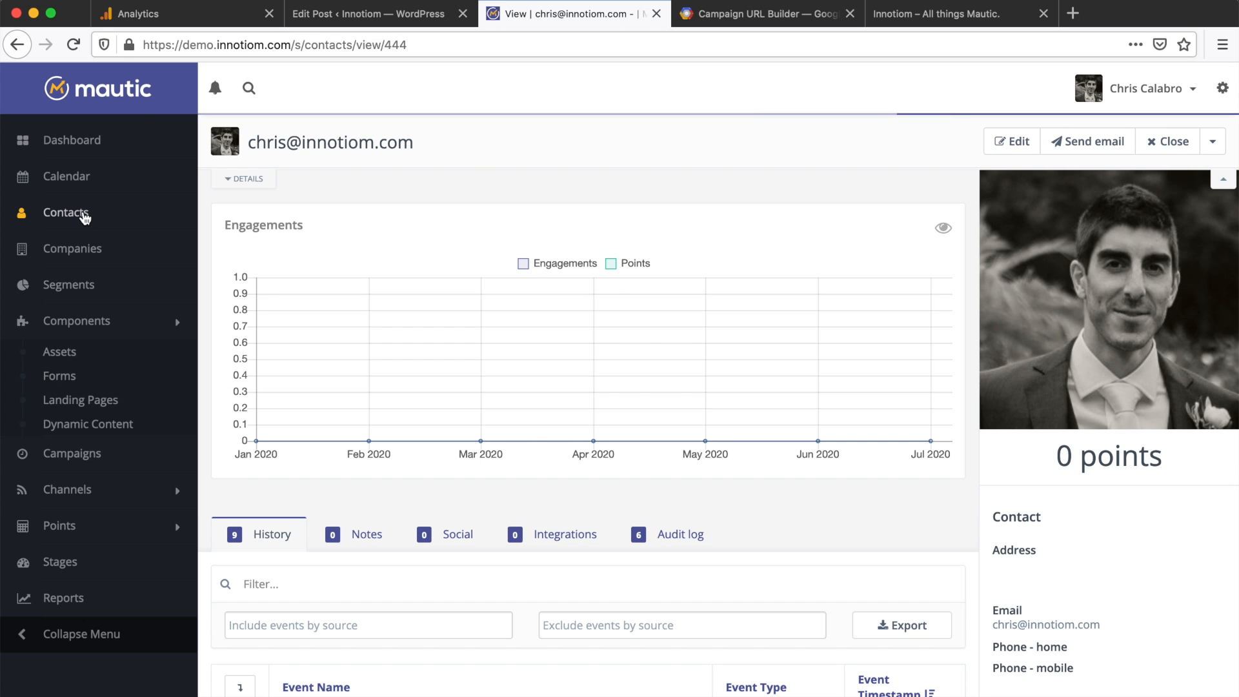
Step: Delete the test contact from Mautic
{"action": "left_click", "coordinate": [256, 280]}
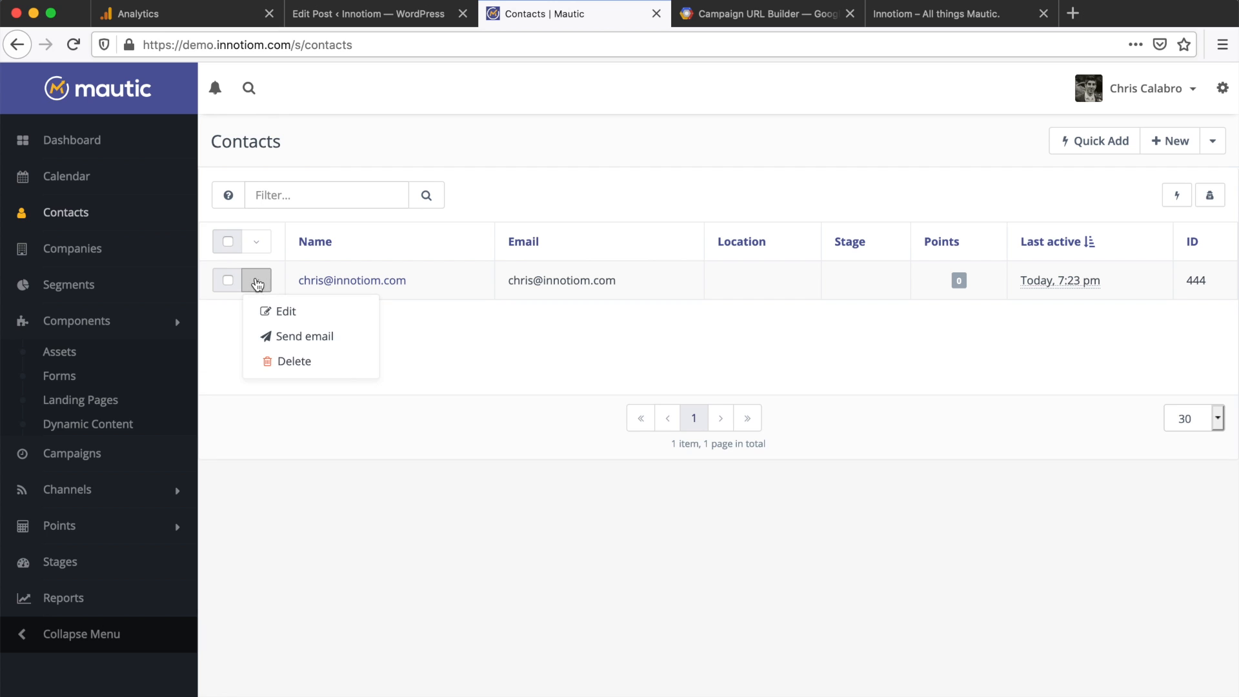
{"action": "left_click", "coordinate": [273, 360]}
{"action": "left_click", "coordinate": [650, 195]}
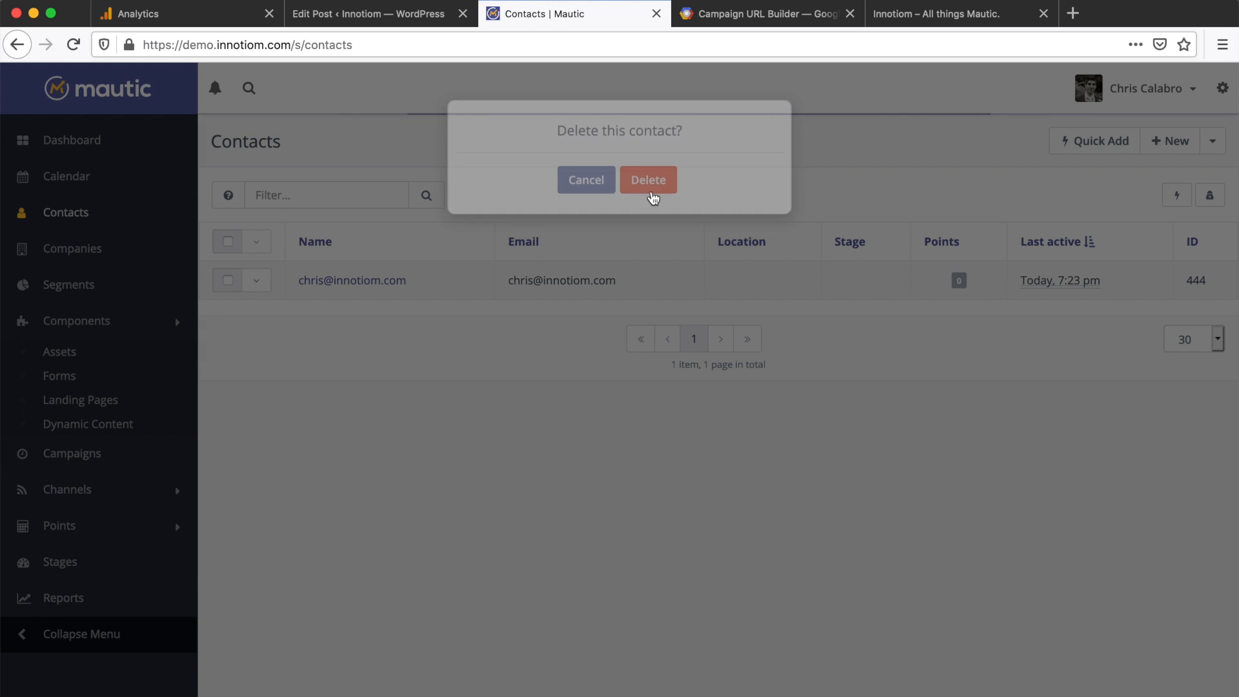
Step: Replace the WordPress Custom HTML block's placeholder with the testing UTMs form's JavaScript embed code
{"action": "left_click", "coordinate": [73, 384]}
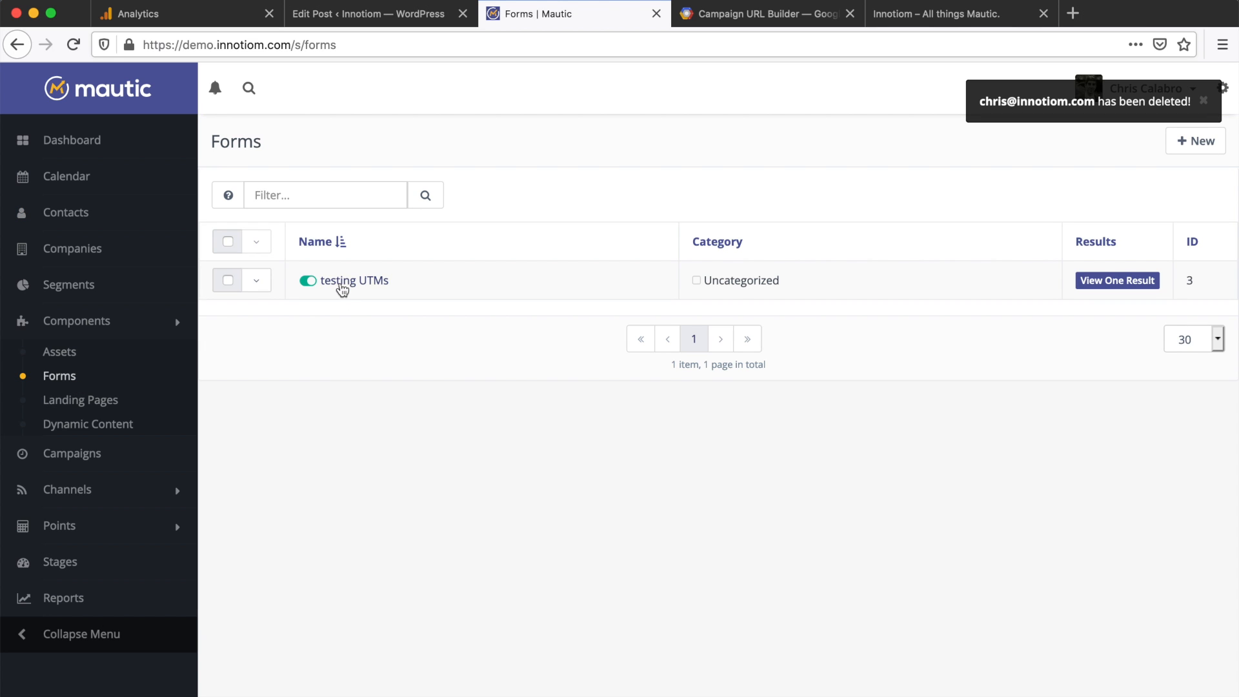
{"action": "left_click", "coordinate": [342, 284]}
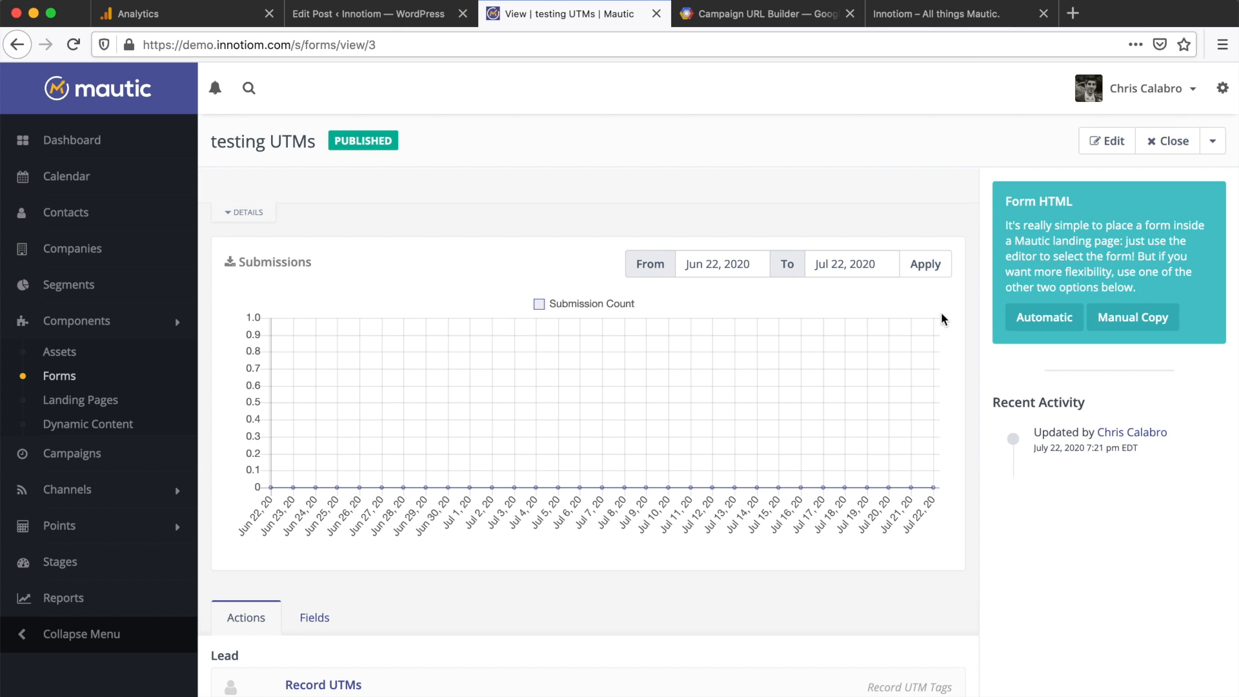
{"action": "left_click", "coordinate": [1022, 319]}
{"action": "left_click", "coordinate": [586, 211]}
{"action": "key", "text": "super+c"}
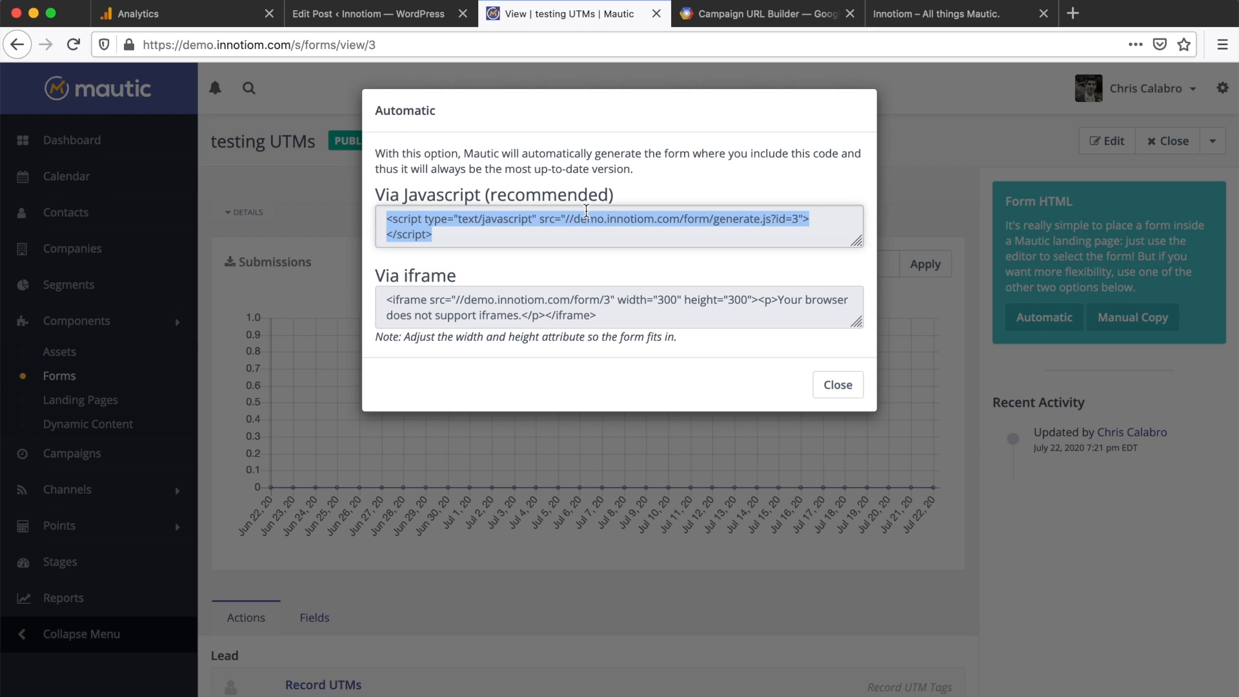
{"action": "left_click", "coordinate": [349, 16]}
{"action": "left_click", "coordinate": [314, 309]}
{"action": "key", "text": "super+a"}
{"action": "key", "text": "super+v"}
Step: Update the Test UTM form capture post and select its live page address
{"action": "left_click", "coordinate": [1095, 118]}
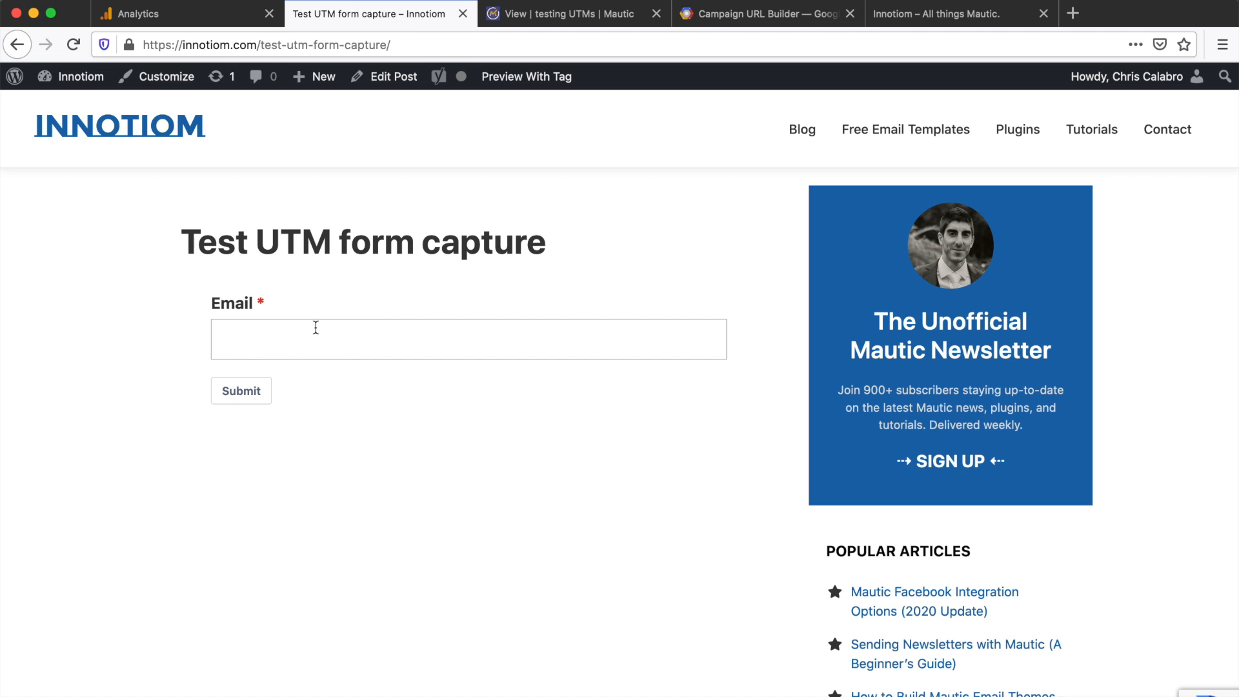
{"action": "left_click", "coordinate": [446, 40]}
{"action": "key", "text": "super+c"}
Step: Build a campaign URL for the post page with test2-source, test2-medium and test2-campaign, and select it
{"action": "left_click", "coordinate": [703, 14]}
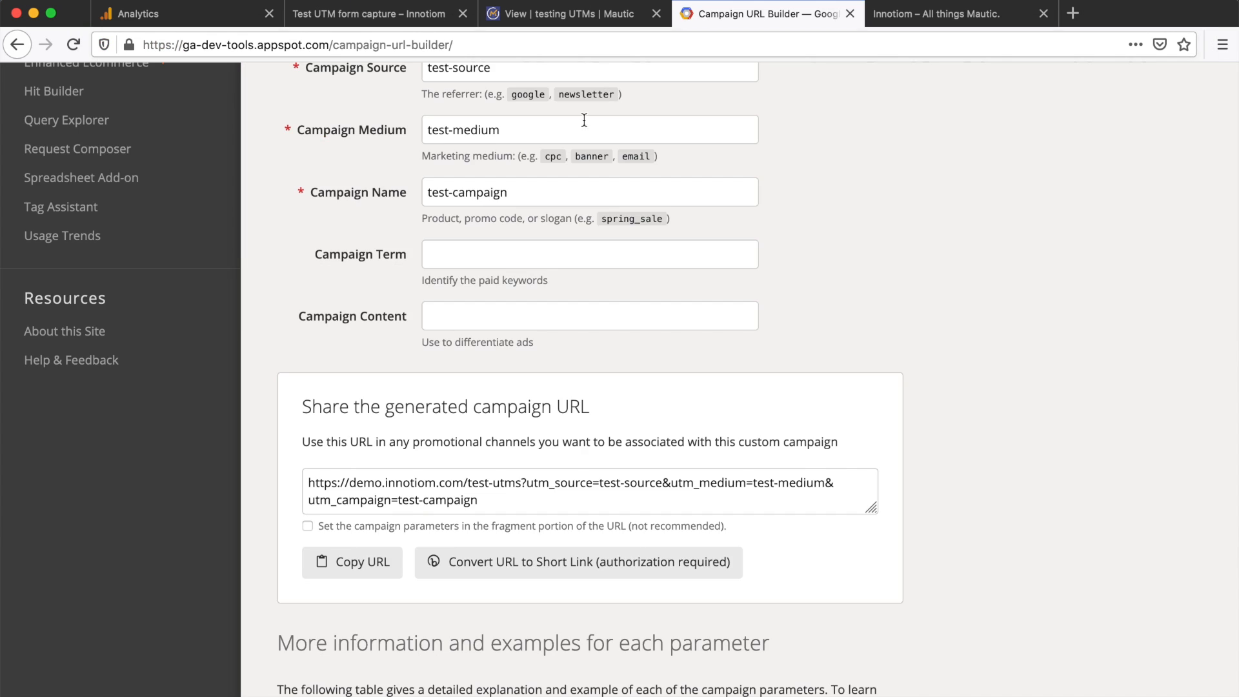
{"action": "scroll", "coordinate": [584, 120], "scroll_direction": "up", "scroll_amount": 5}
{"action": "triple_click", "coordinate": [491, 292]}
{"action": "key", "text": "super+v"}
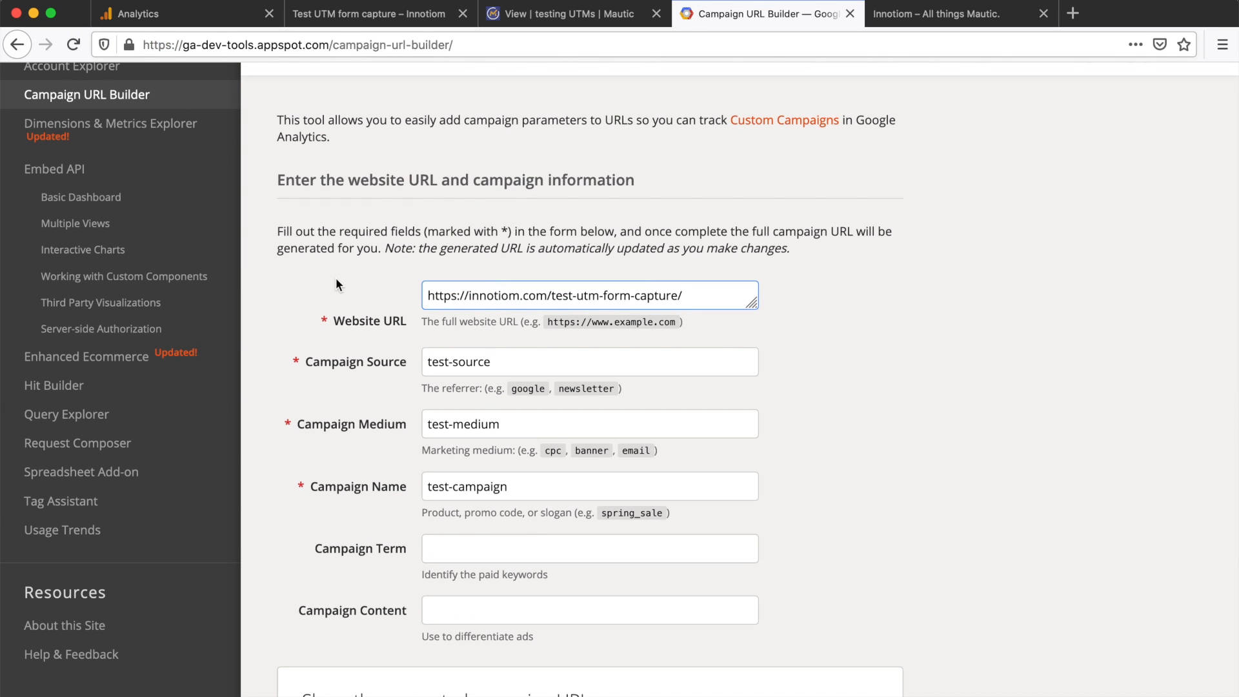
{"action": "left_click", "coordinate": [448, 362]}
{"action": "type", "text": "2"}
{"action": "left_click", "coordinate": [450, 425]}
{"action": "type", "text": "2"}
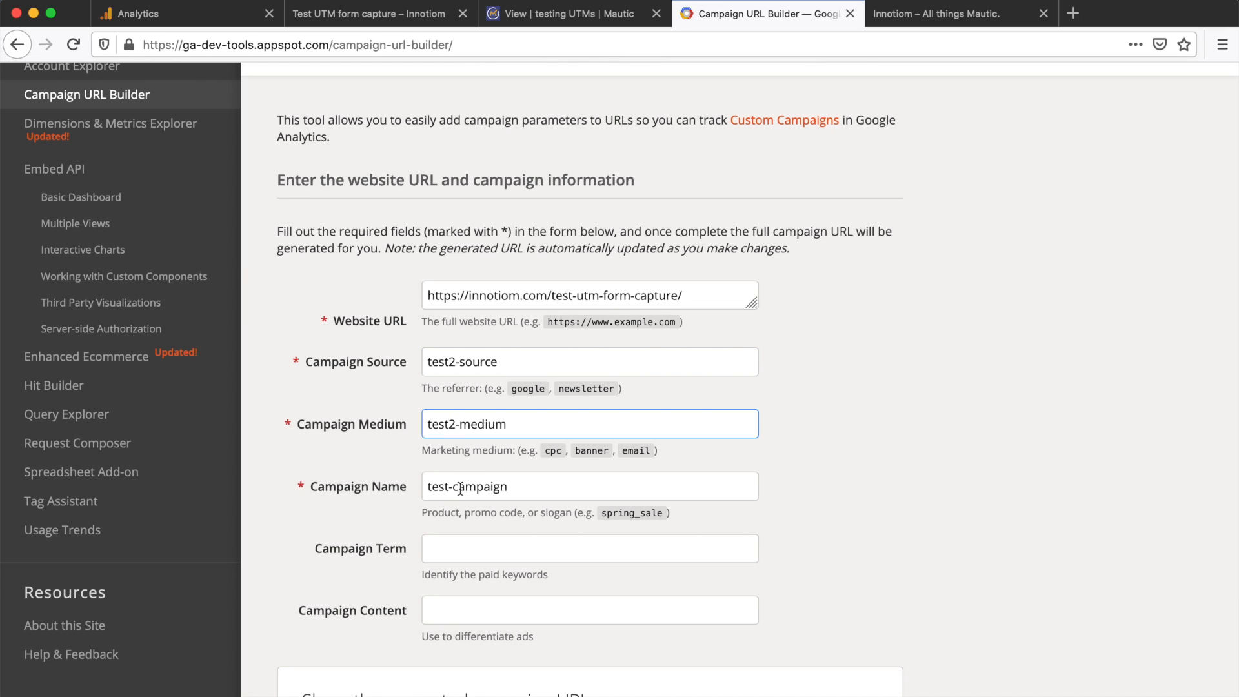
{"action": "scroll", "coordinate": [462, 494], "scroll_direction": "down", "scroll_amount": 5}
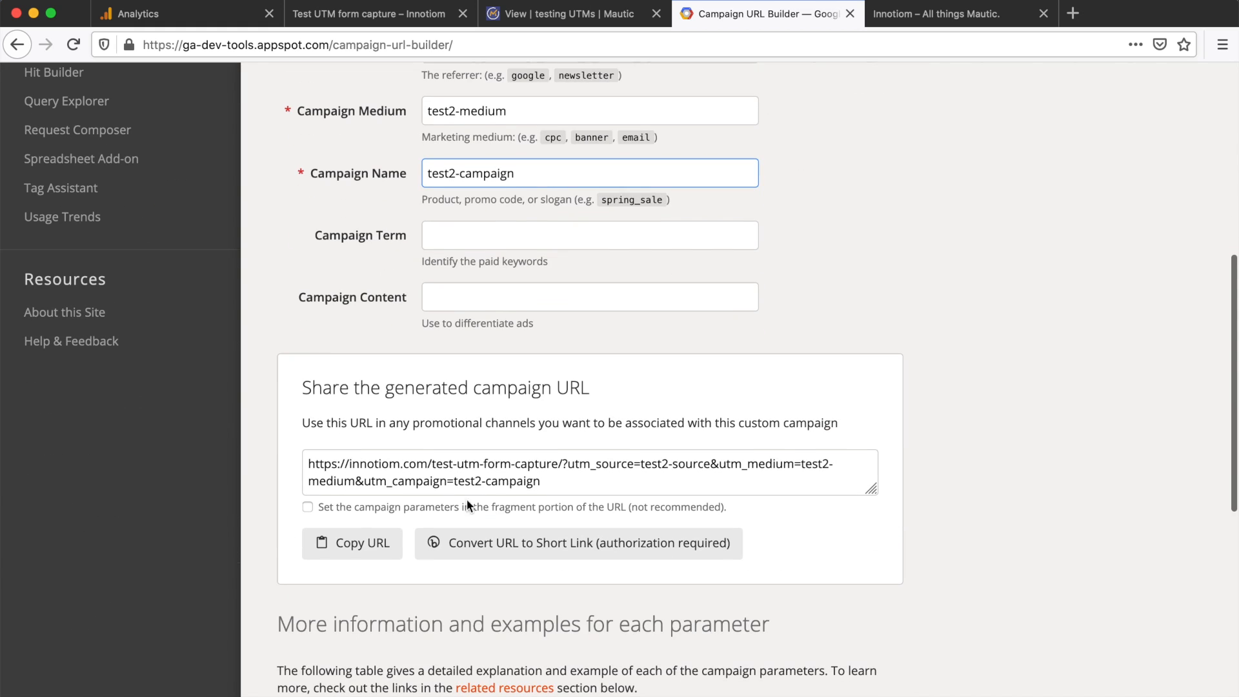
{"action": "triple_click", "coordinate": [469, 475]}
{"action": "key", "text": "super+c"}
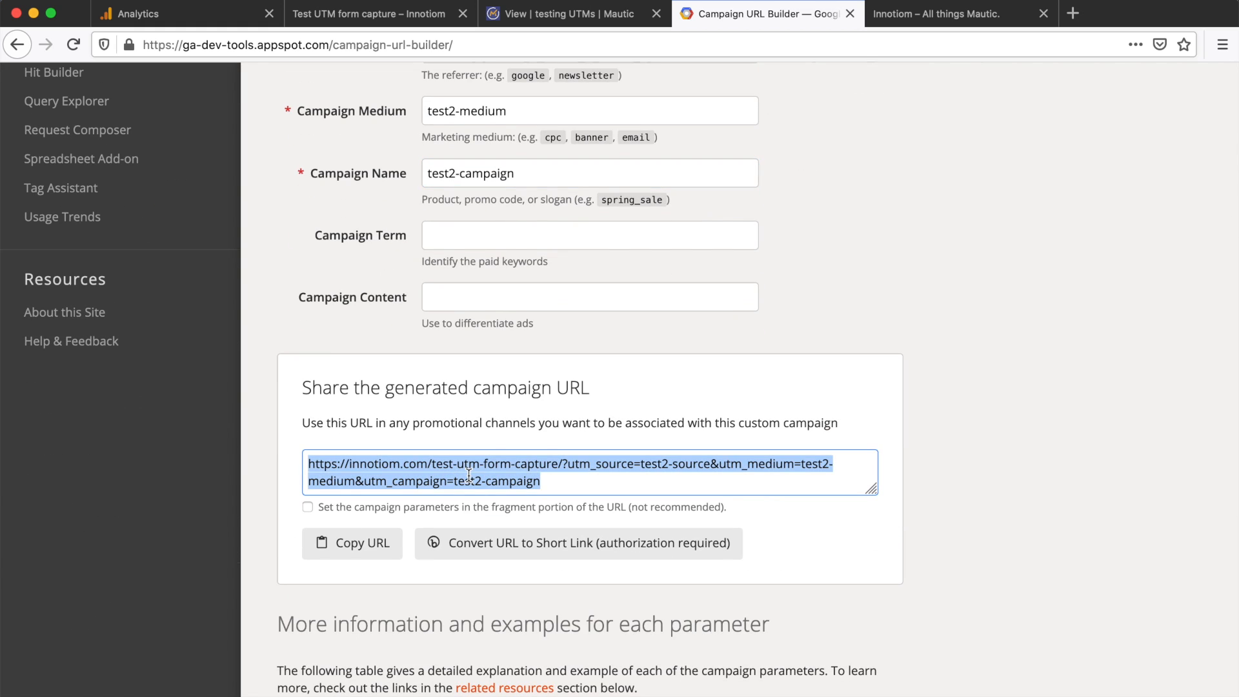
{"action": "key", "text": "super+Tab"}
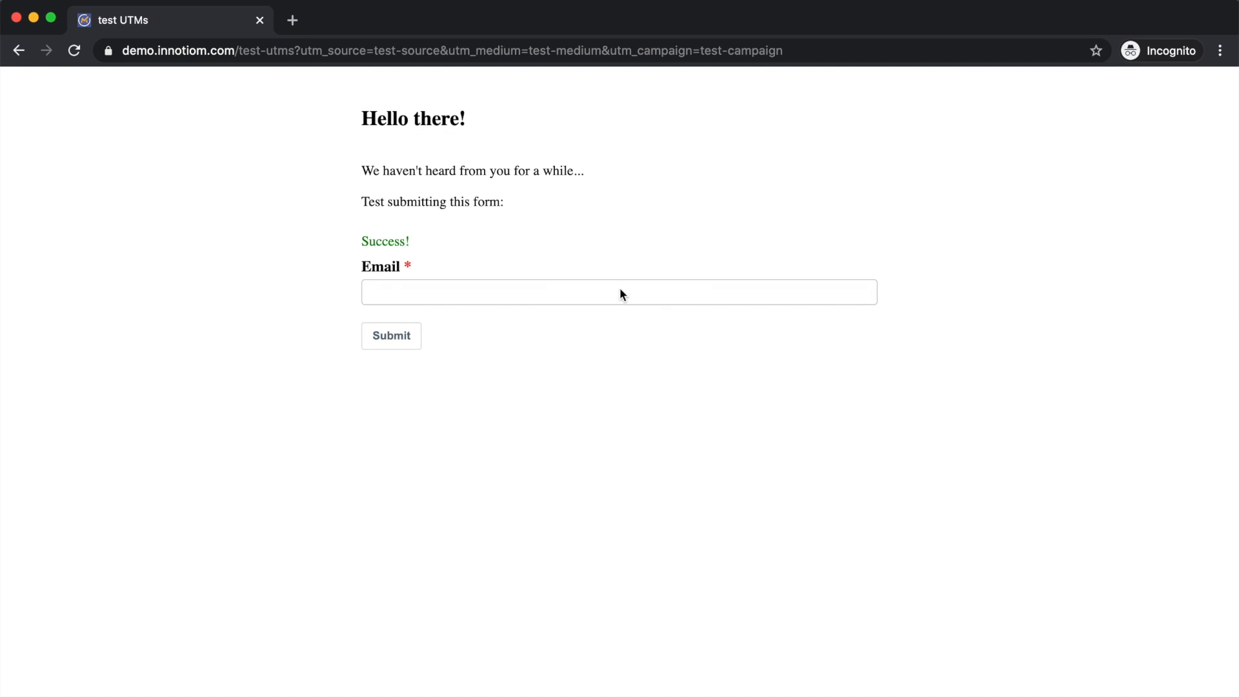
Step: Load the test2-tagged campaign URL in a fresh incognito window
{"action": "key", "text": "super+w"}
{"action": "key", "text": "super+shift+n"}
{"action": "key", "text": "super+v"}
{"action": "key", "text": "Return"}
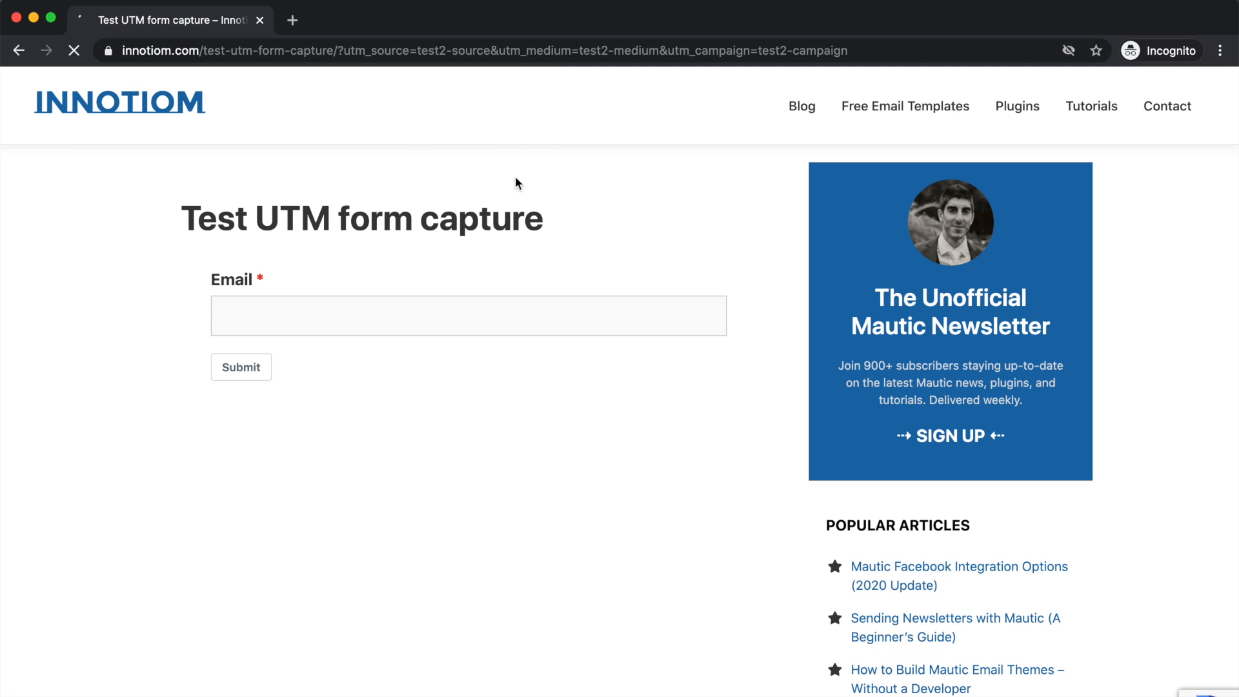
{"action": "key", "text": "super+Tab"}
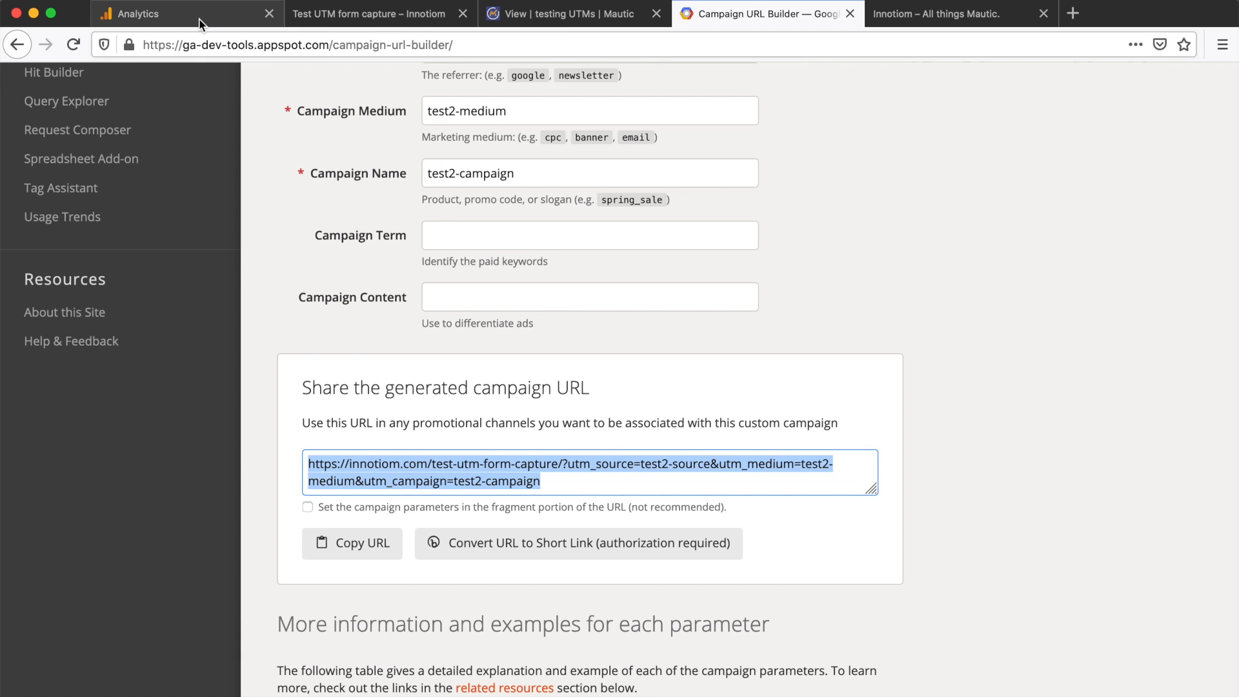
Step: Check Analytics realtime traffic sources for the test2-source / test2-medium visitor
{"action": "left_click", "coordinate": [129, 13]}
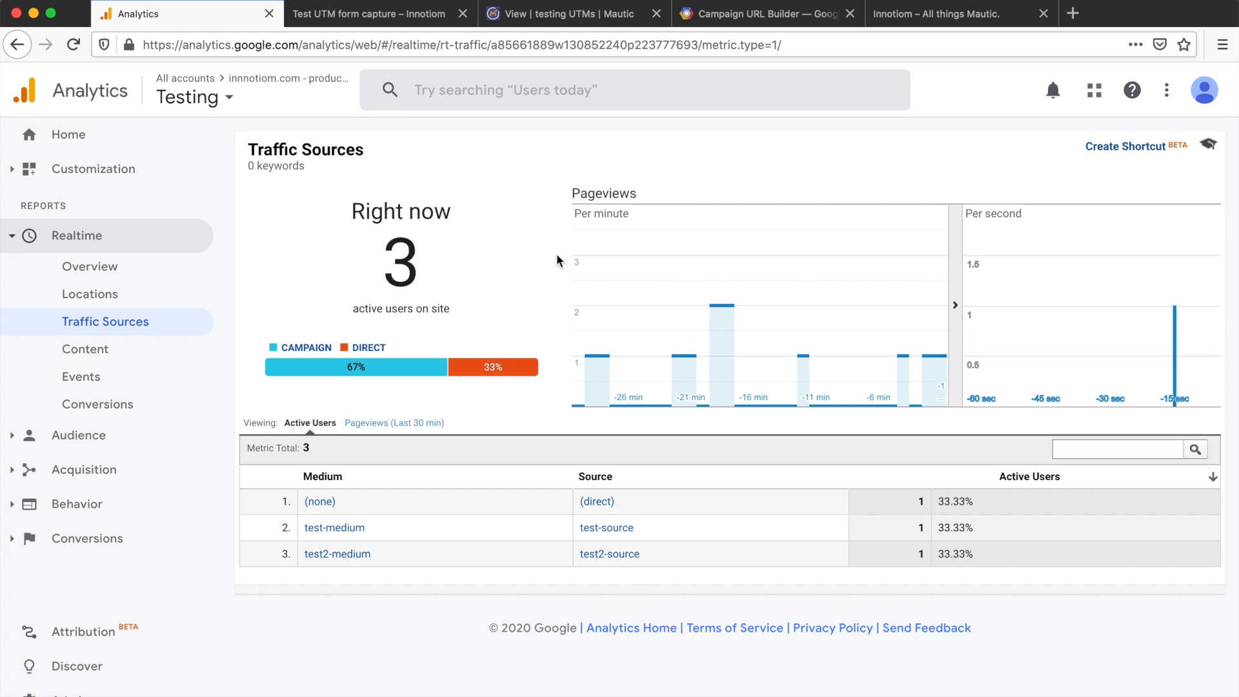
{"action": "key", "text": "super+Tab"}
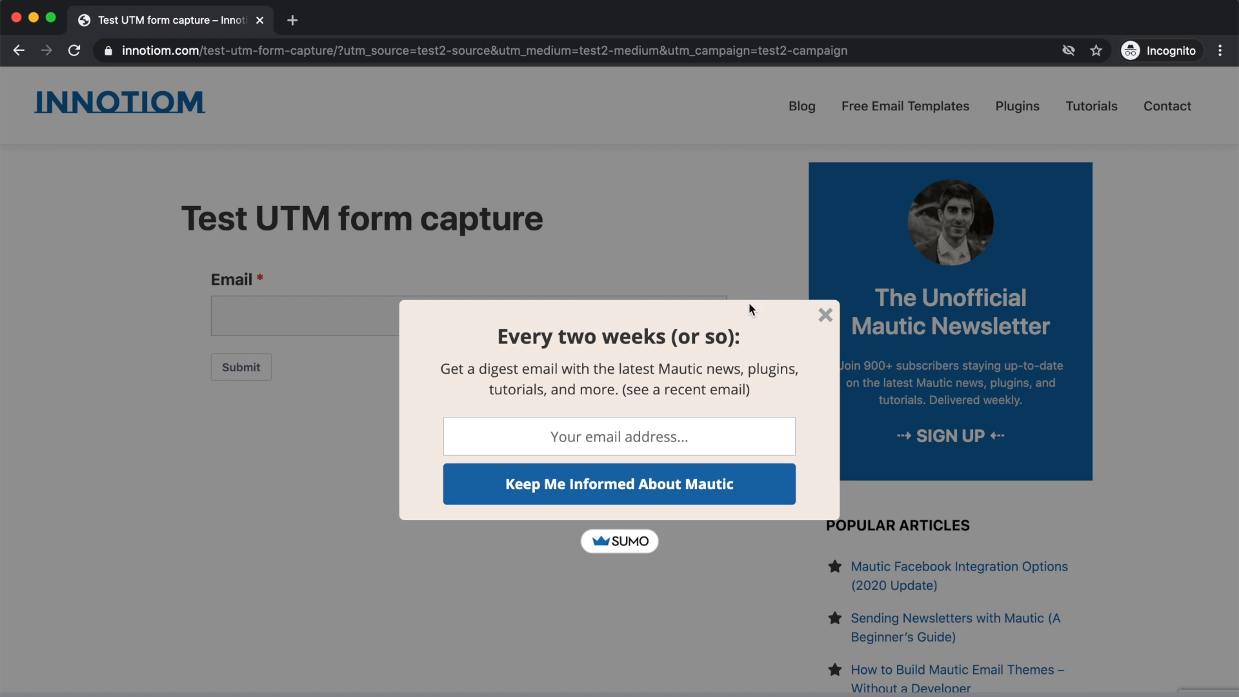
Step: Dismiss the newsletter popup and submit the form with an email address
{"action": "left_click", "coordinate": [823, 320]}
{"action": "left_click", "coordinate": [309, 318]}
{"action": "left_click", "coordinate": [239, 369]}
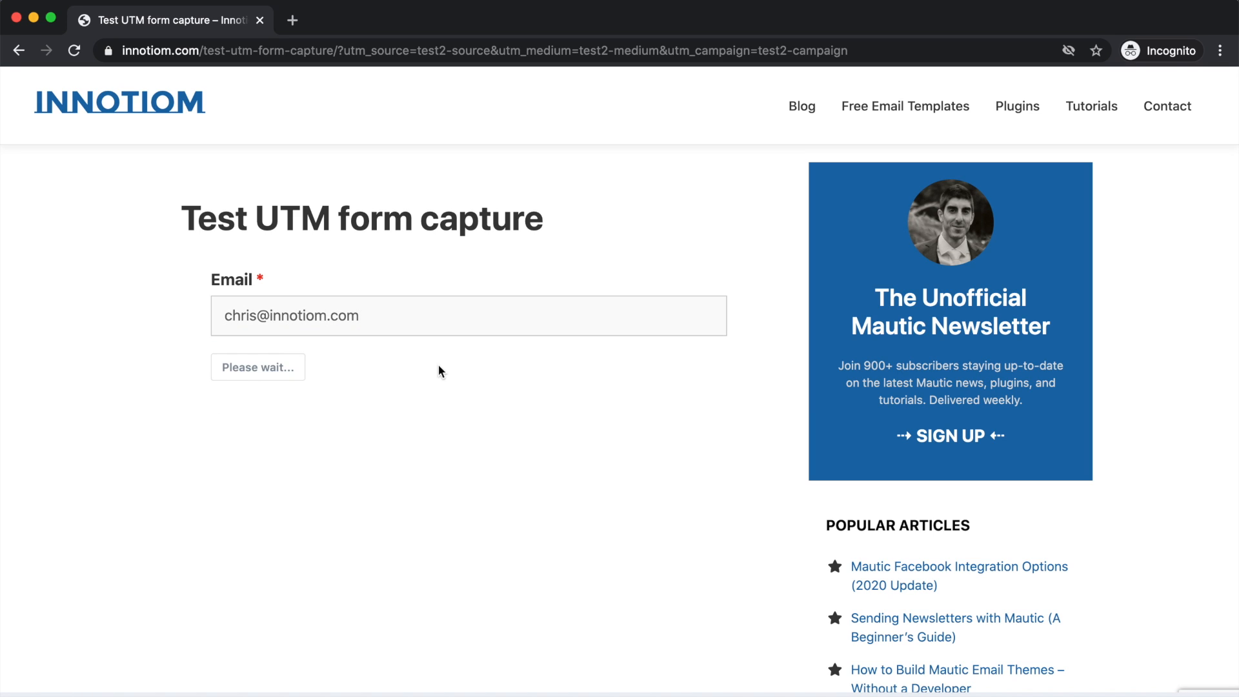
Step: Back in Mautic, close the testing UTMs form's embed code dialog
{"action": "key", "text": "super+Tab"}
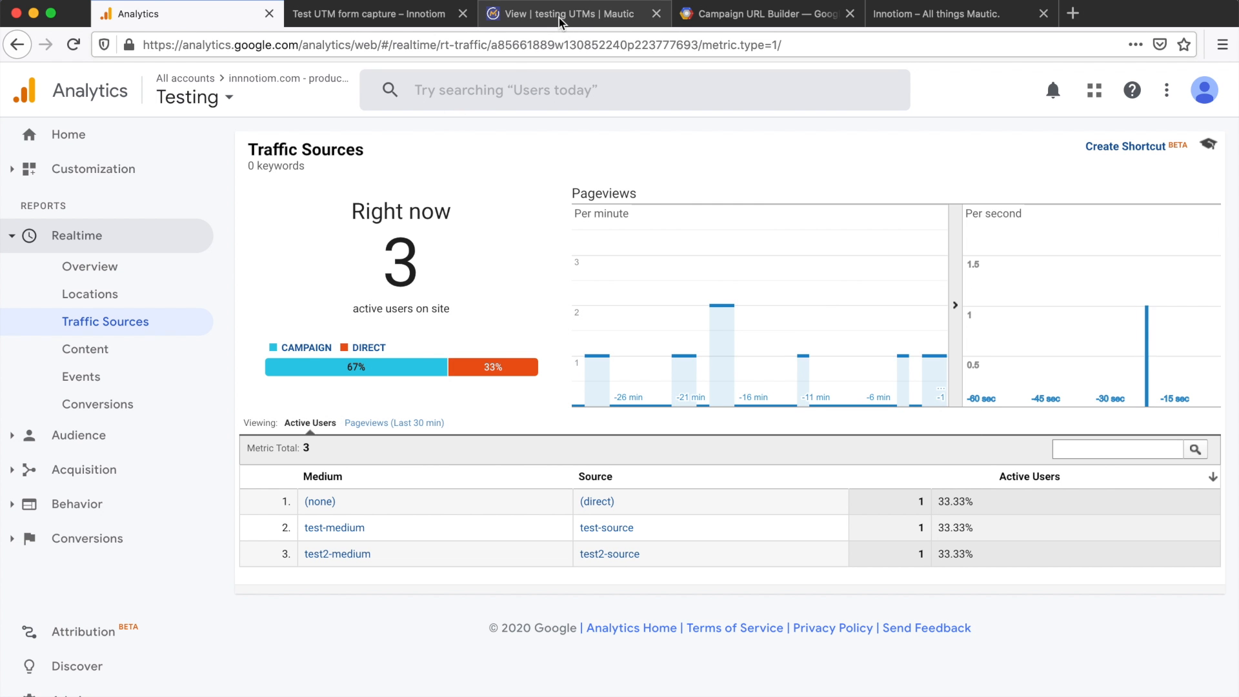
{"action": "left_click", "coordinate": [559, 18]}
{"action": "left_click", "coordinate": [835, 381]}
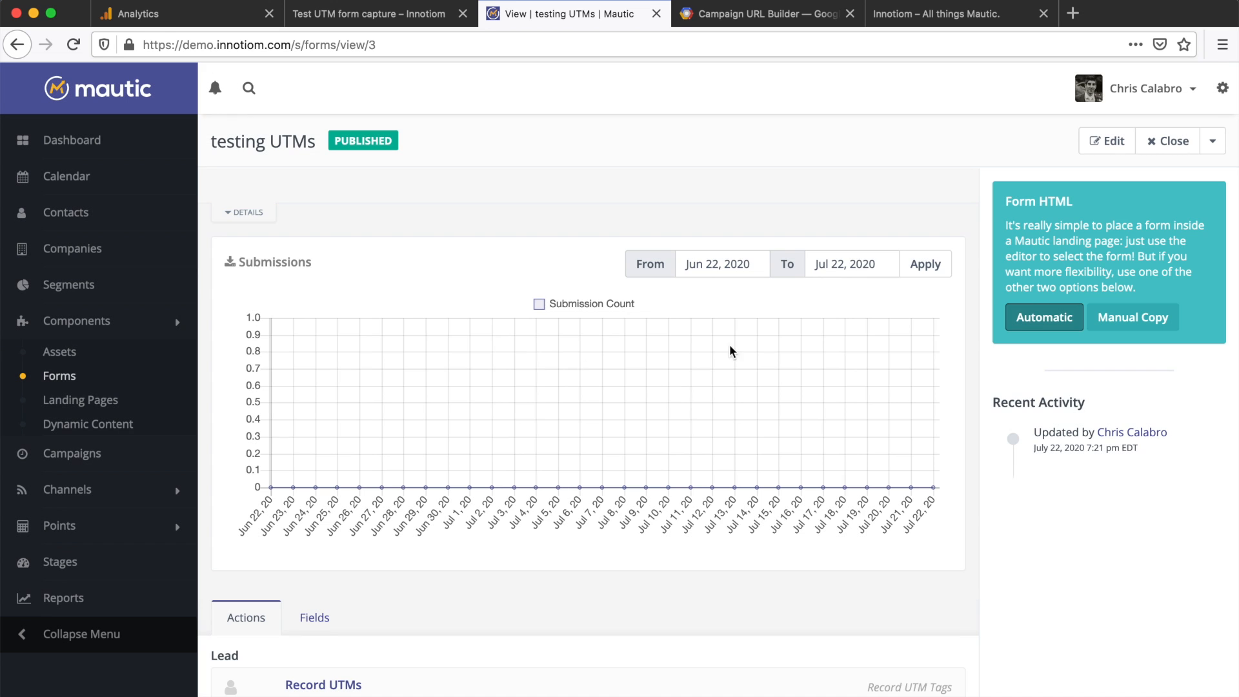
Step: Open the new contact and expand its UTM event showing test2-campaign, test2-medium, test2-source
{"action": "left_click", "coordinate": [96, 219]}
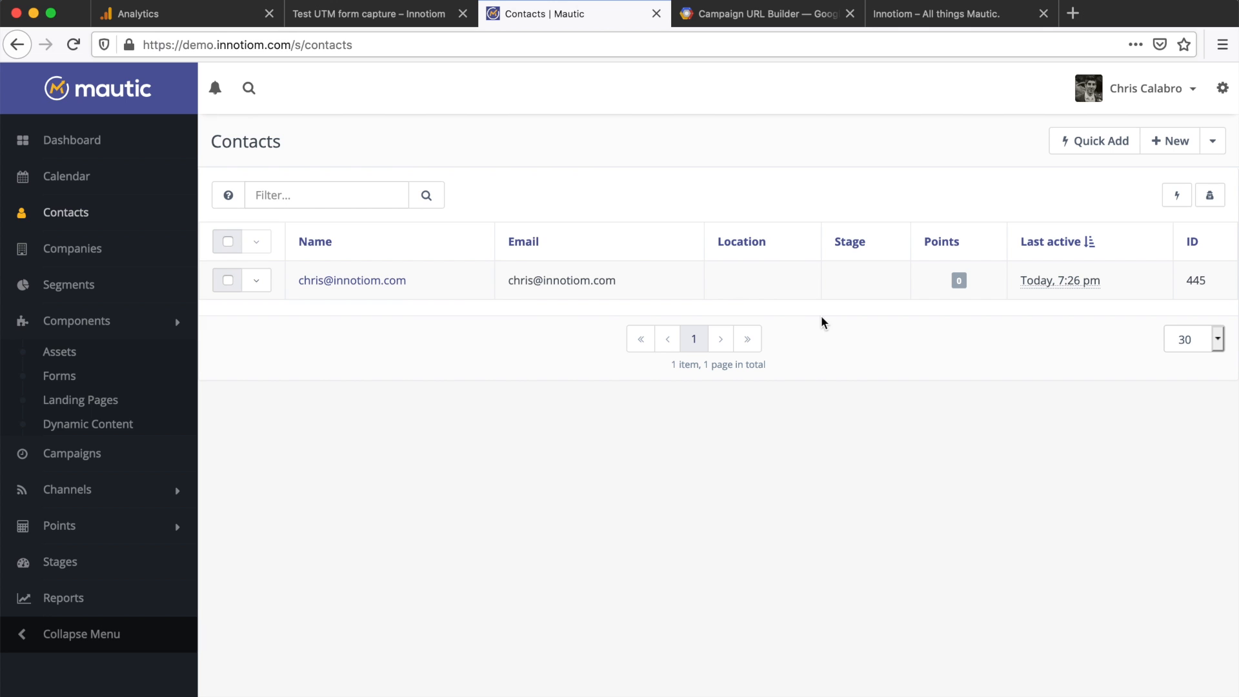
{"action": "left_click", "coordinate": [364, 282]}
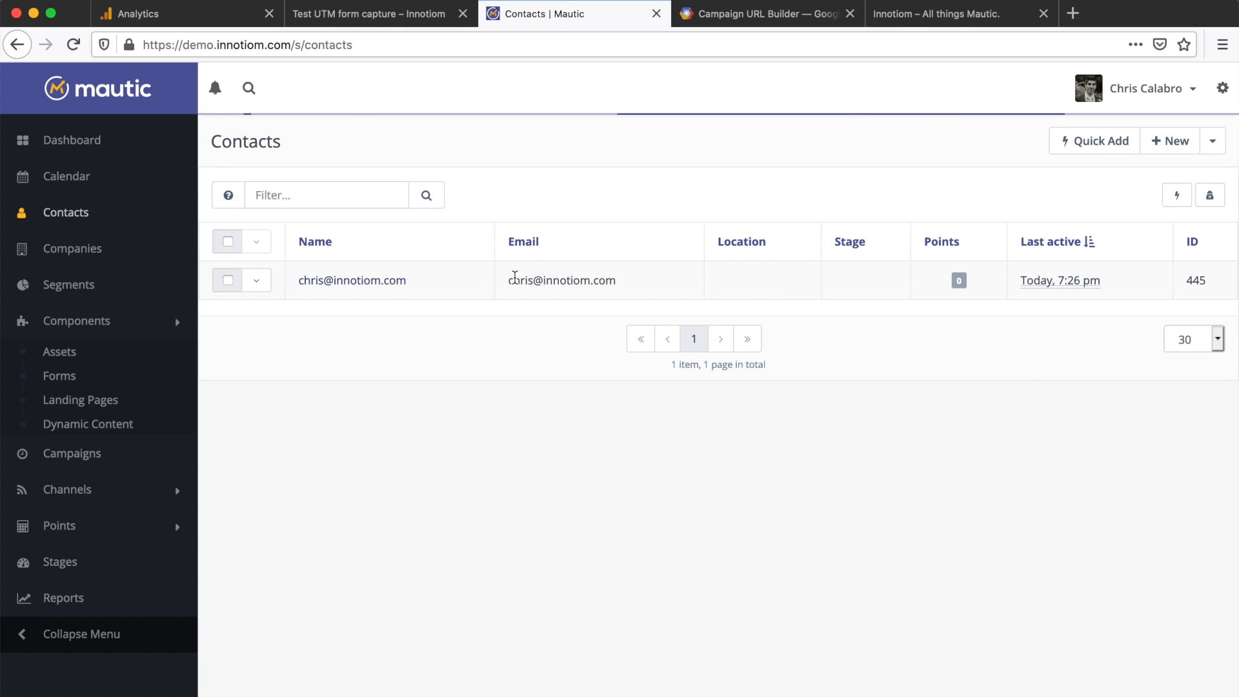
{"action": "scroll", "coordinate": [515, 281], "scroll_direction": "down", "scroll_amount": 4}
{"action": "scroll", "coordinate": [515, 282], "scroll_direction": "down", "scroll_amount": 2}
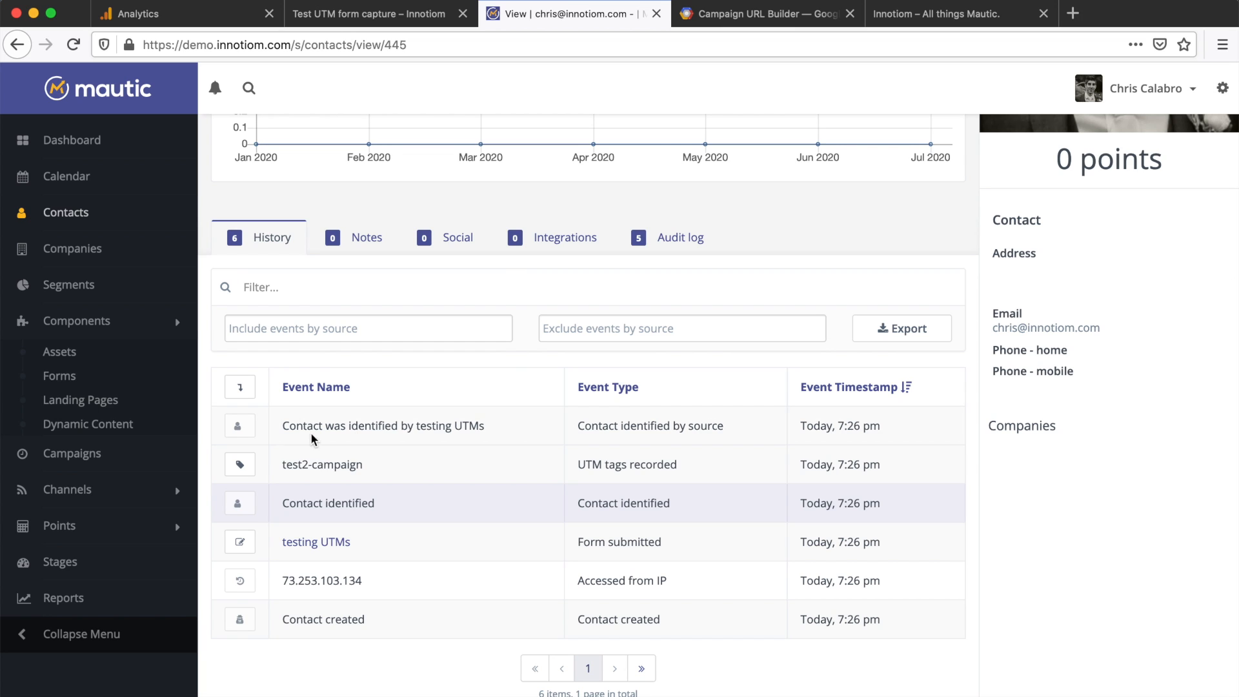
{"action": "left_click_drag", "start_coordinate": [577, 464], "coordinate": [715, 477]}
{"action": "left_click", "coordinate": [646, 464]}
{"action": "left_click", "coordinate": [239, 464]}
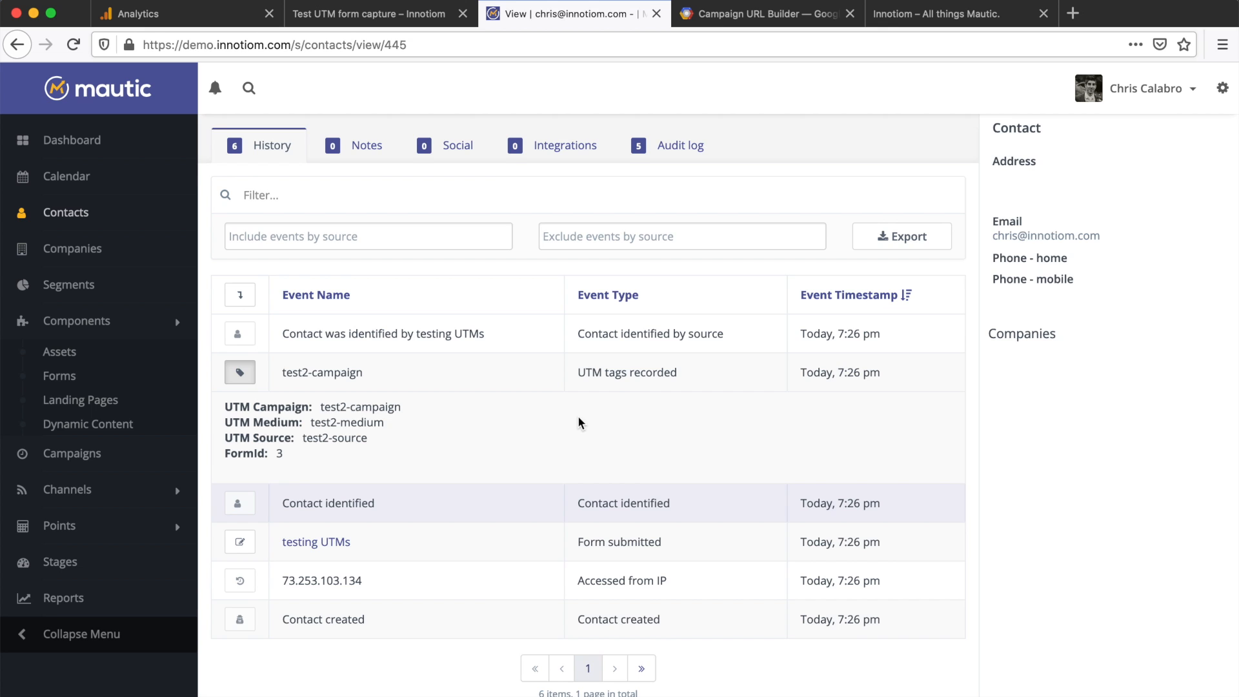
{"action": "scroll", "coordinate": [579, 422], "scroll_direction": "up", "scroll_amount": 5}
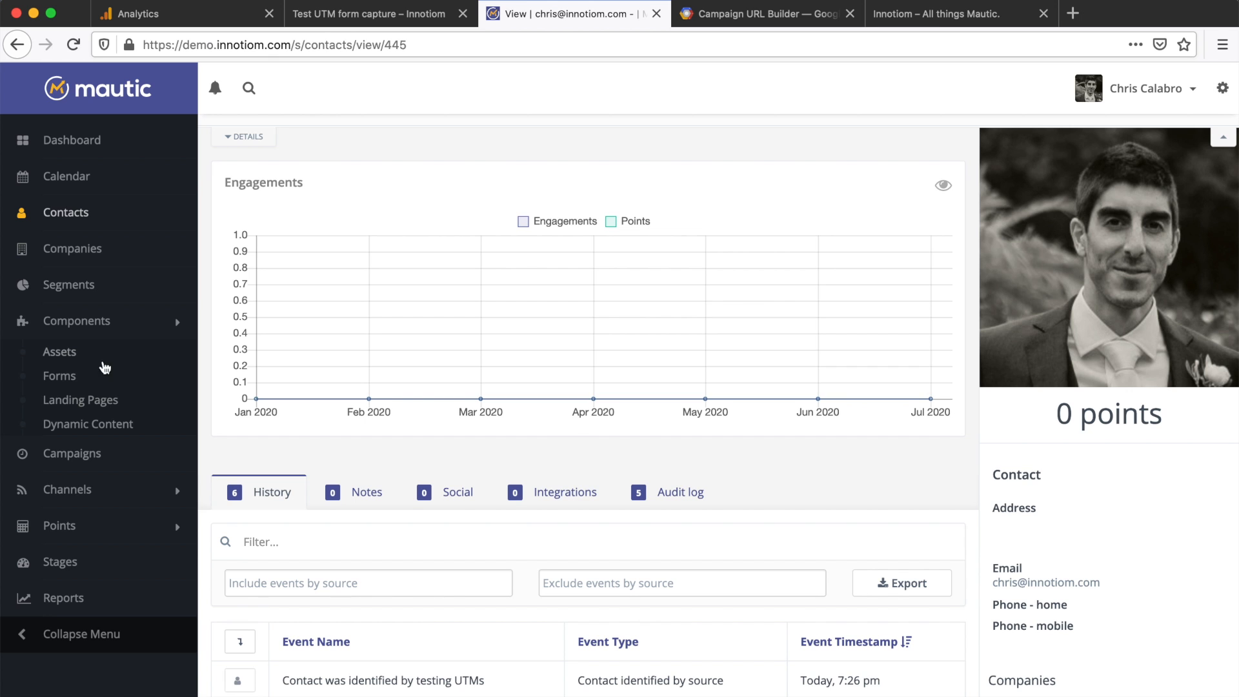
Step: Open the testing UTMs form in edit mode and display its Actions tab
{"action": "left_click", "coordinate": [69, 377]}
{"action": "left_click", "coordinate": [353, 282]}
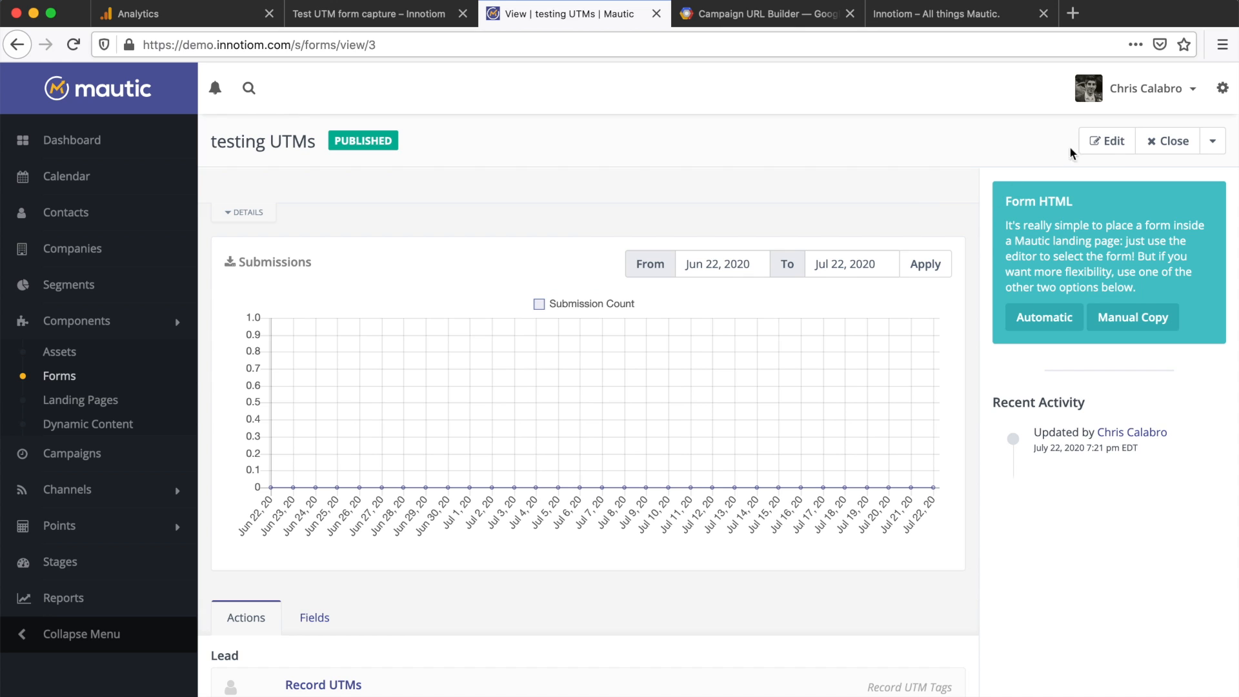
{"action": "left_click", "coordinate": [1107, 140]}
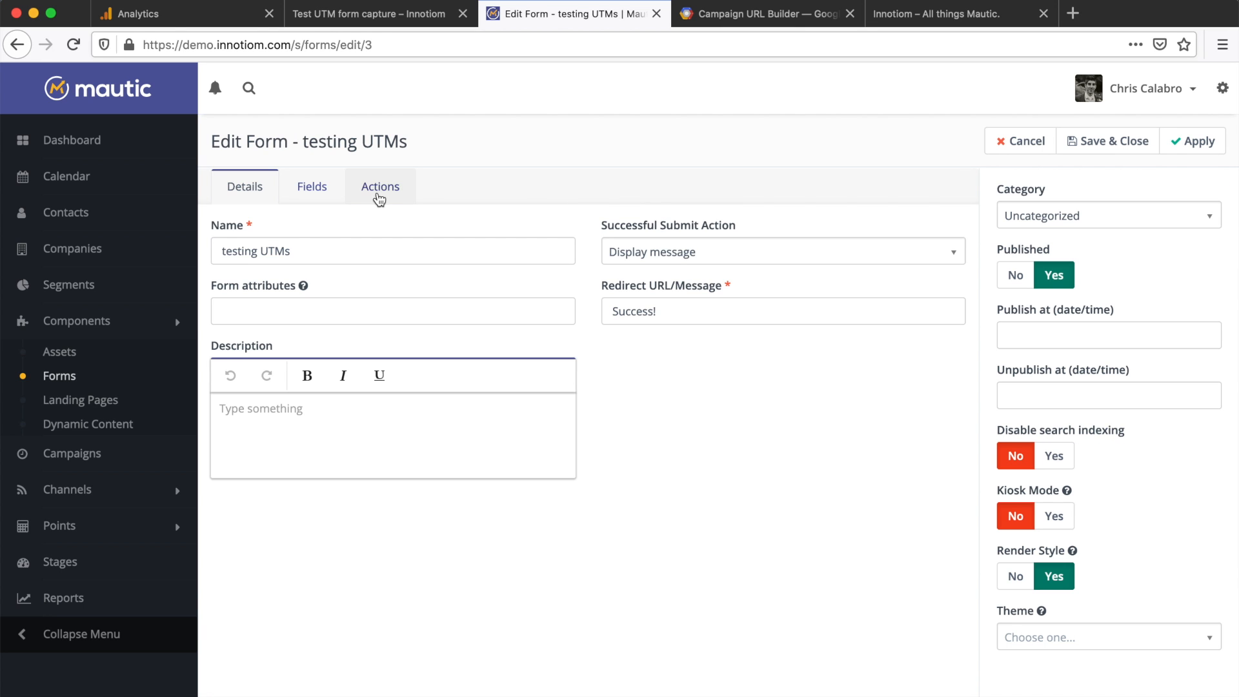
{"action": "left_click", "coordinate": [380, 193]}
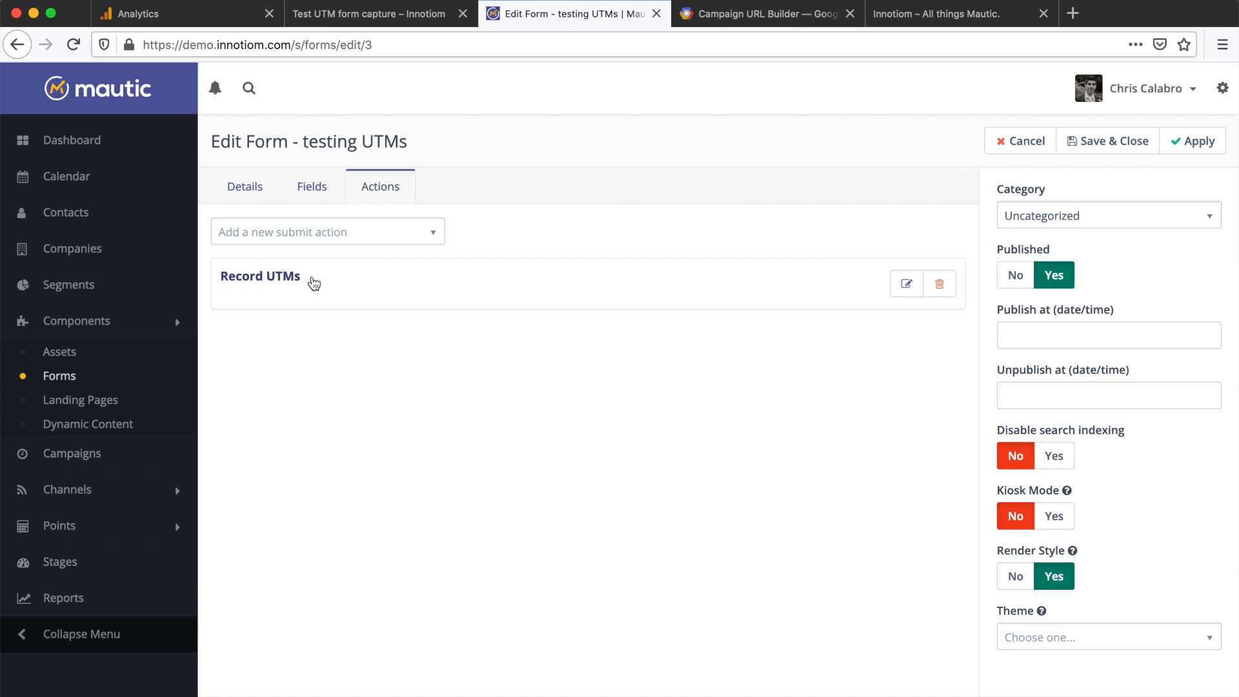